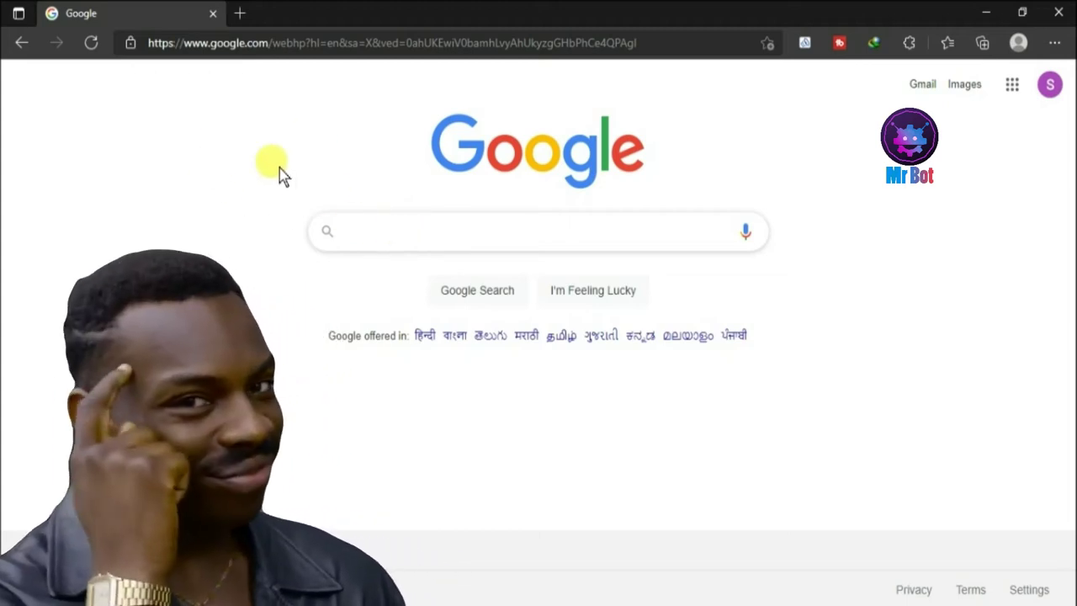
Search Google for "handbrake download" and open the Downloads page on handbrake.fr
type("handb")
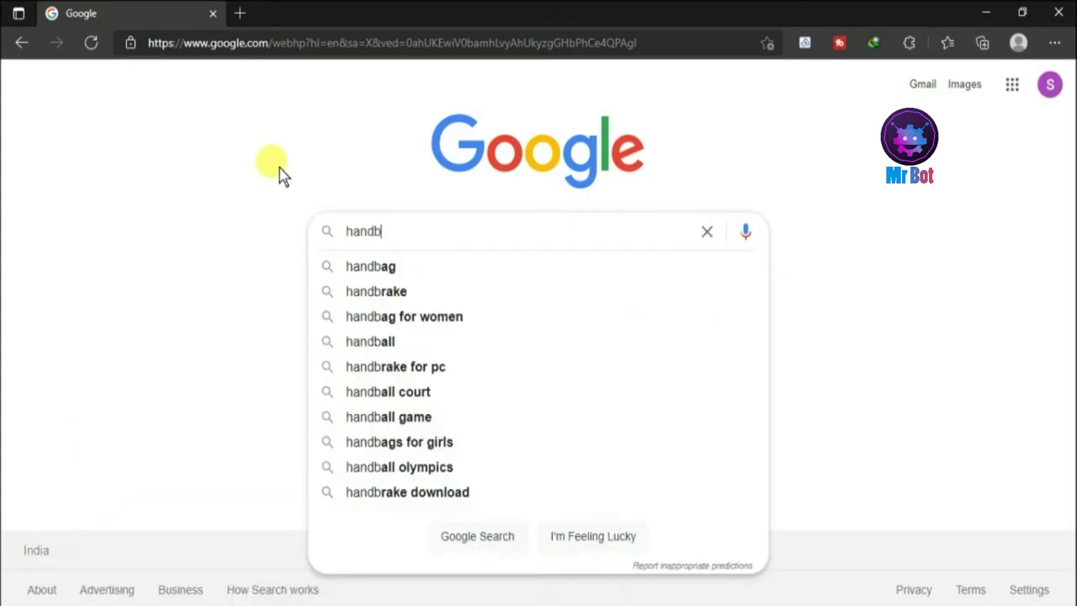
type("rake")
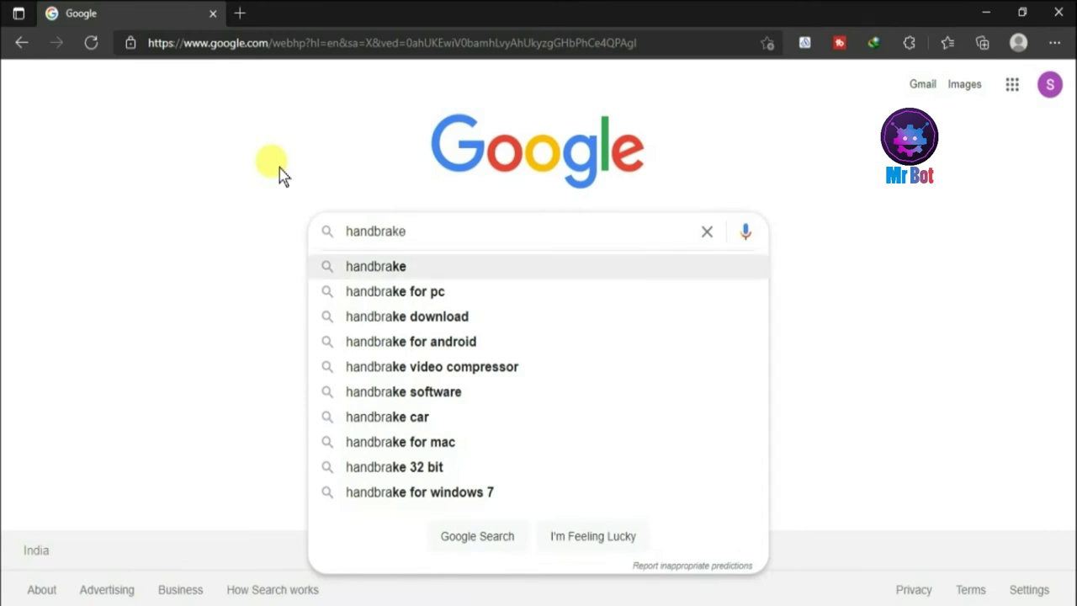
key("Down")
key("Down")
key("Return")
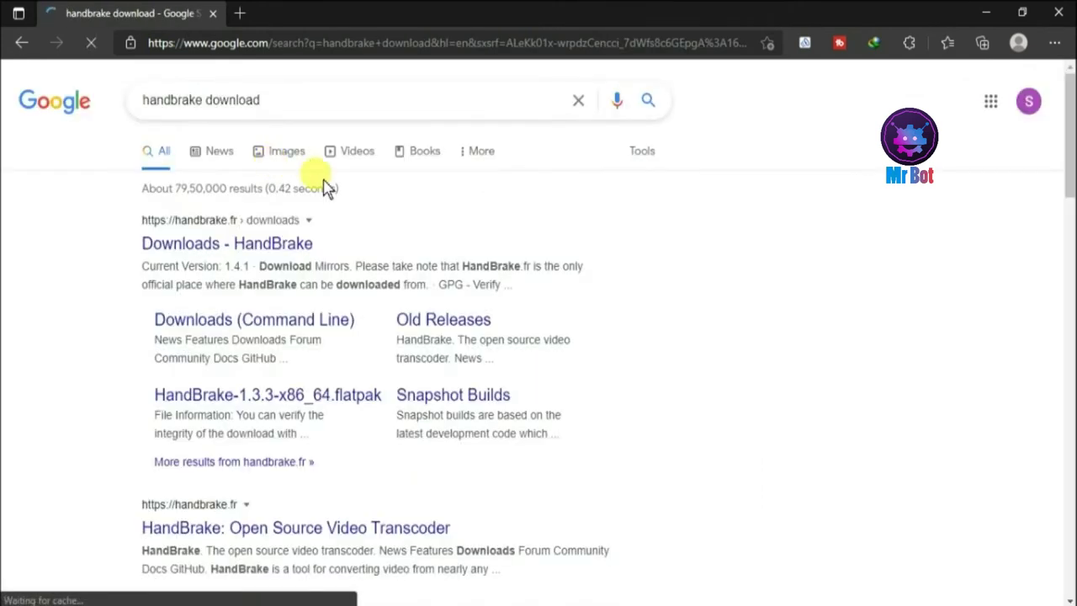
left_click(266, 249)
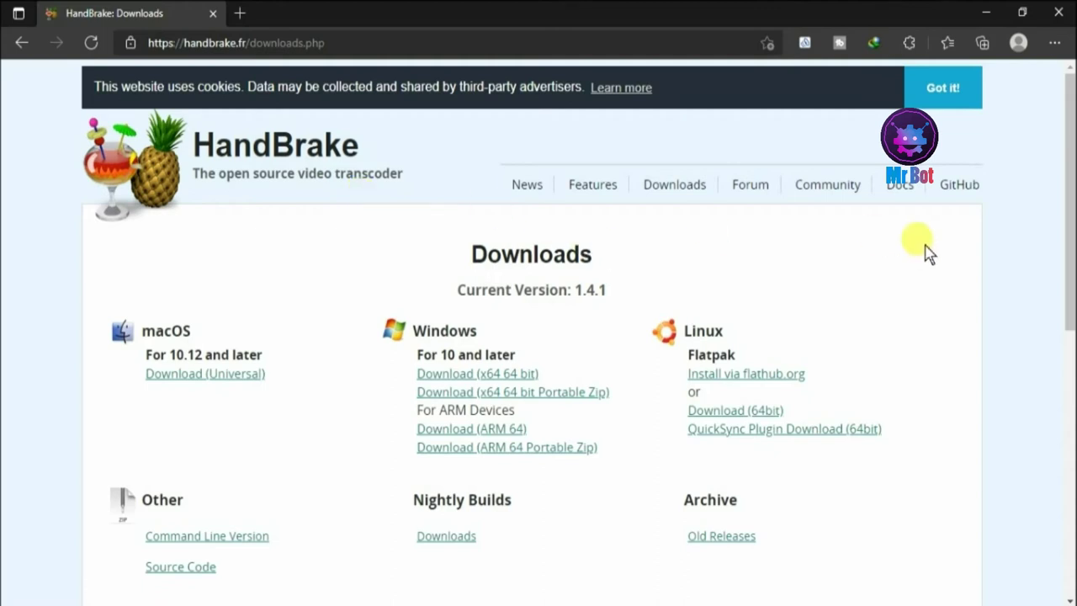
Download the x64 64 bit Windows installer of HandBrake 1.4.1 and open the folder it was saved in
scroll(1063, 226, "down", 1)
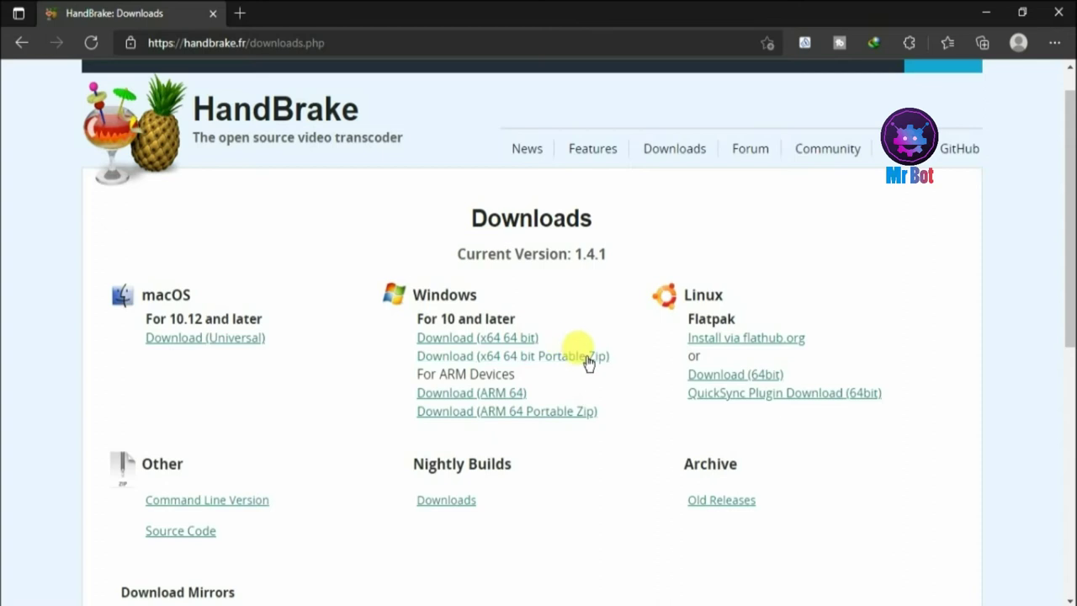
left_click(469, 341)
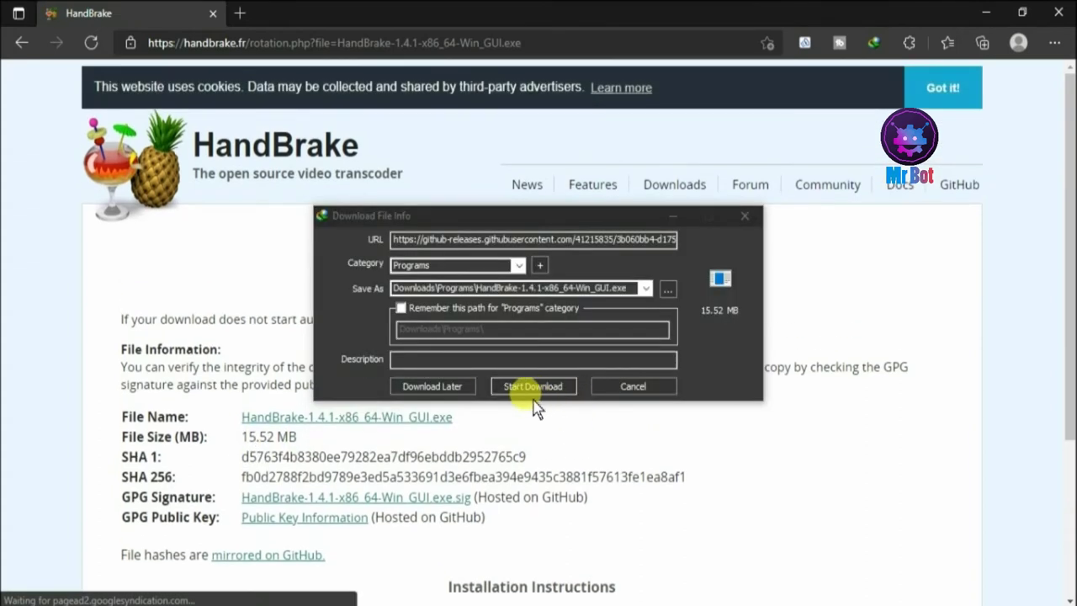
left_click(535, 385)
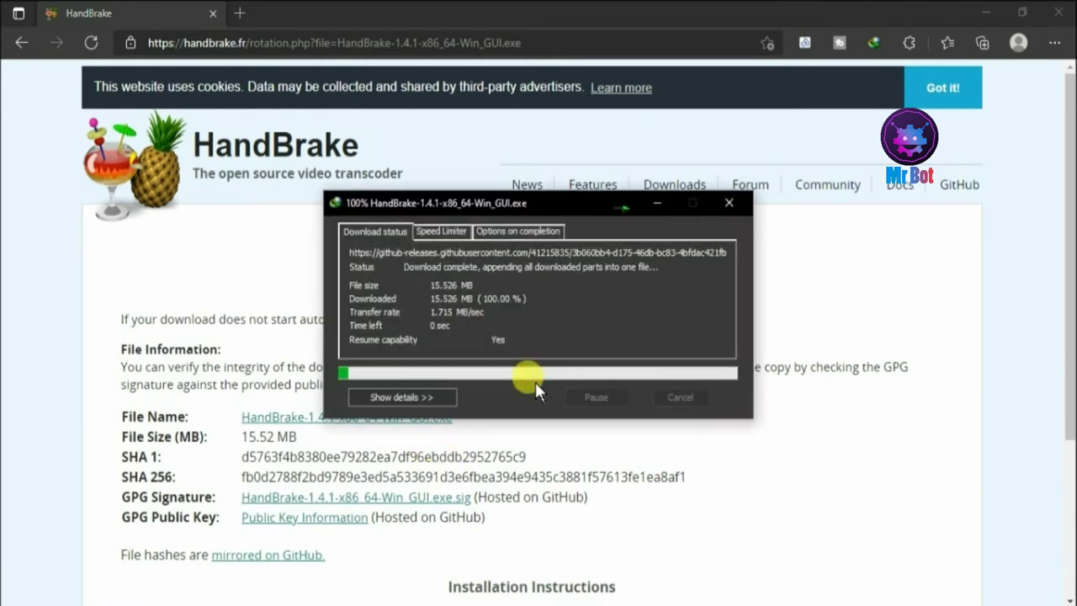
left_click(587, 362)
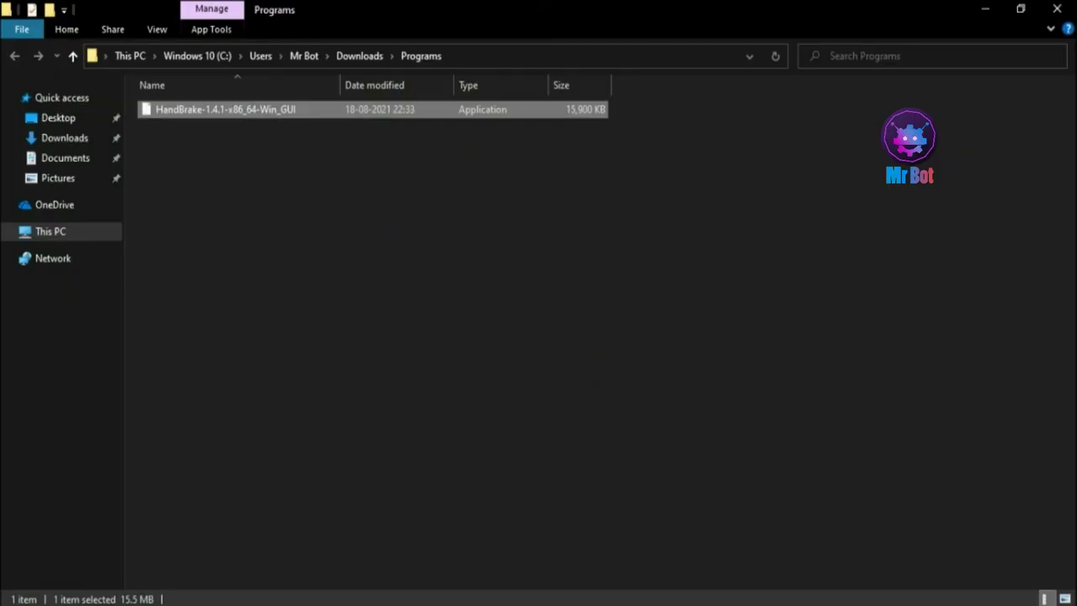
Run the HandBrake 1.4.1 setup with its default options, keeping the desktop shortcut, and finish the installation
double_click(661, 9)
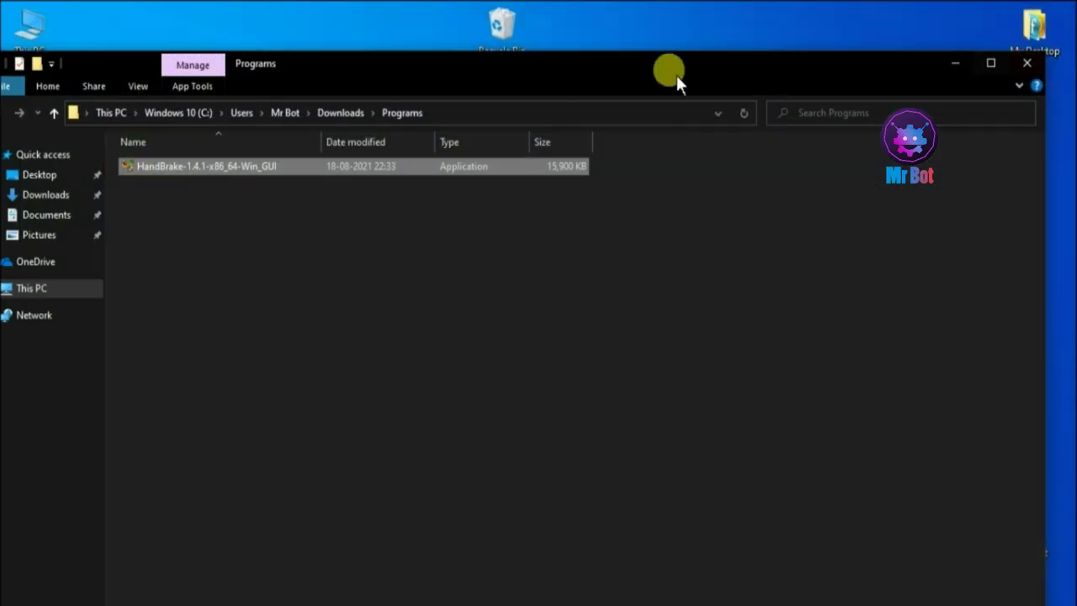
left_click_drag(601, 69, 773, 104)
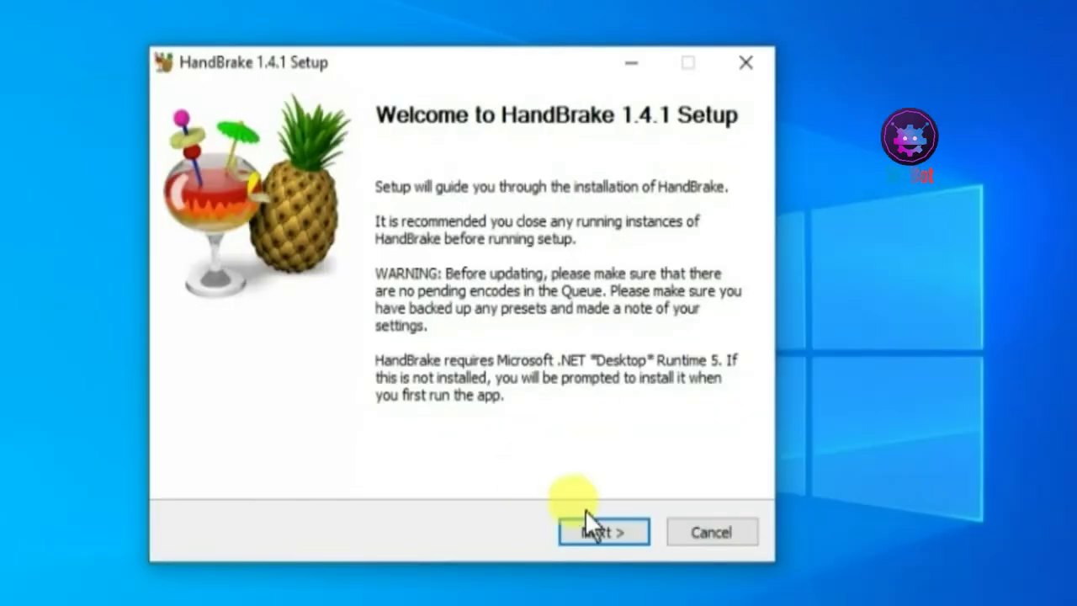
left_click(596, 531)
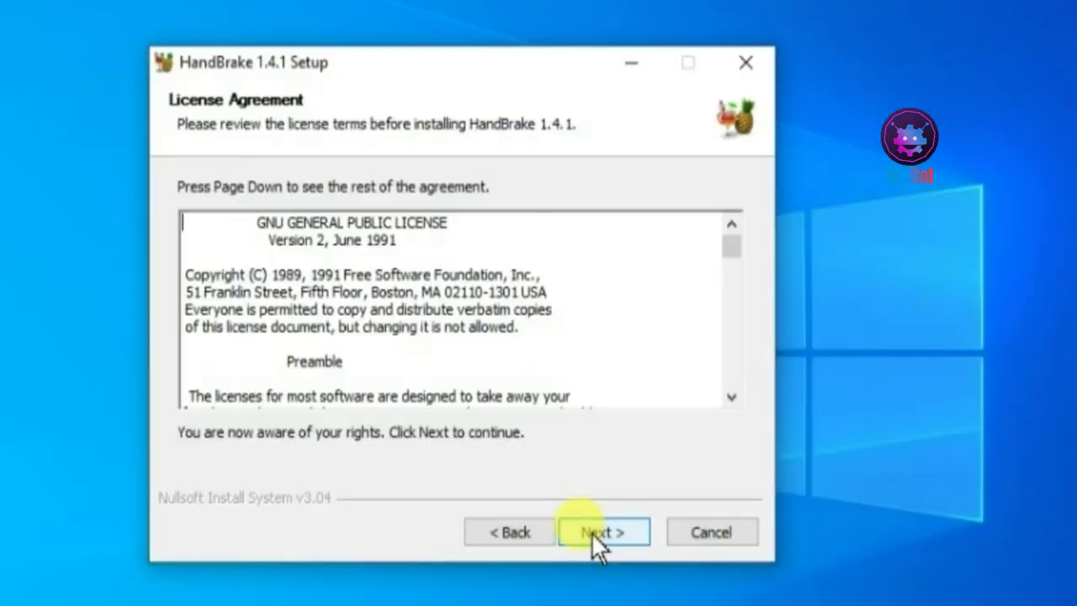
left_click(592, 533)
left_click(626, 532)
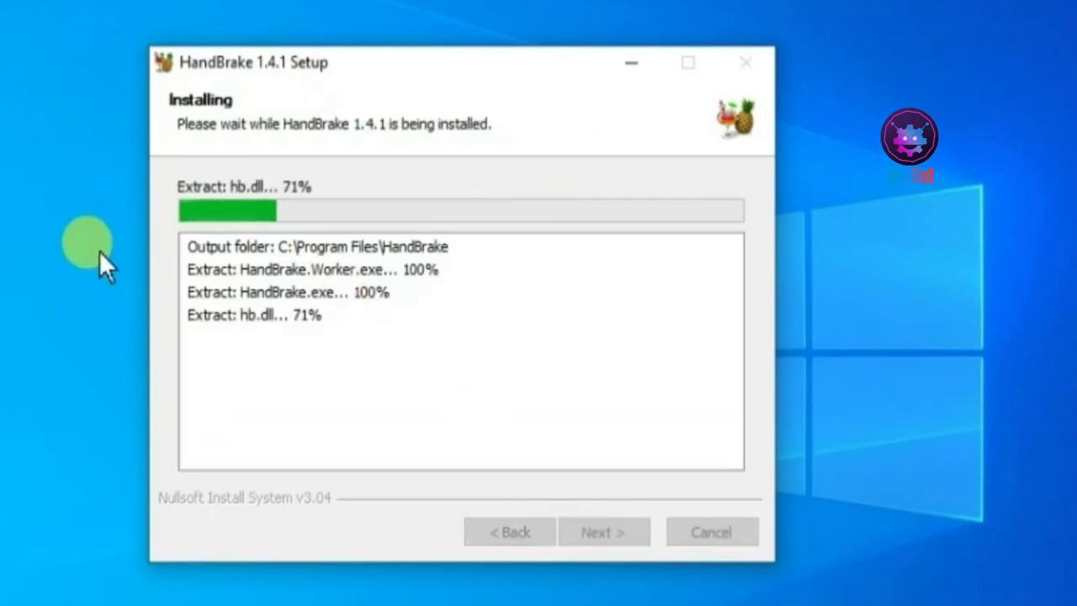
left_click(603, 530)
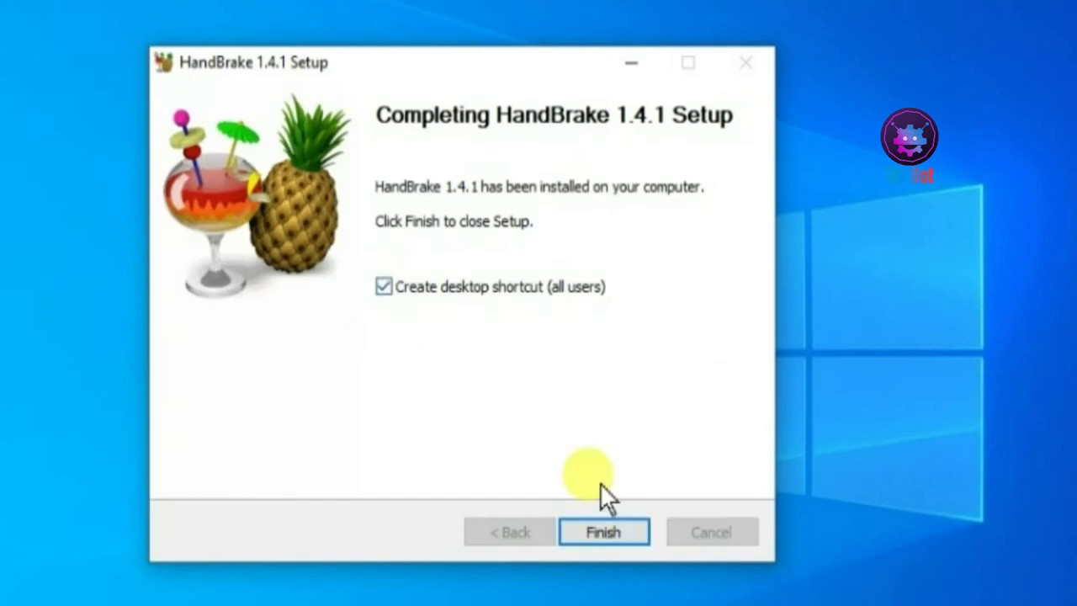
left_click(594, 533)
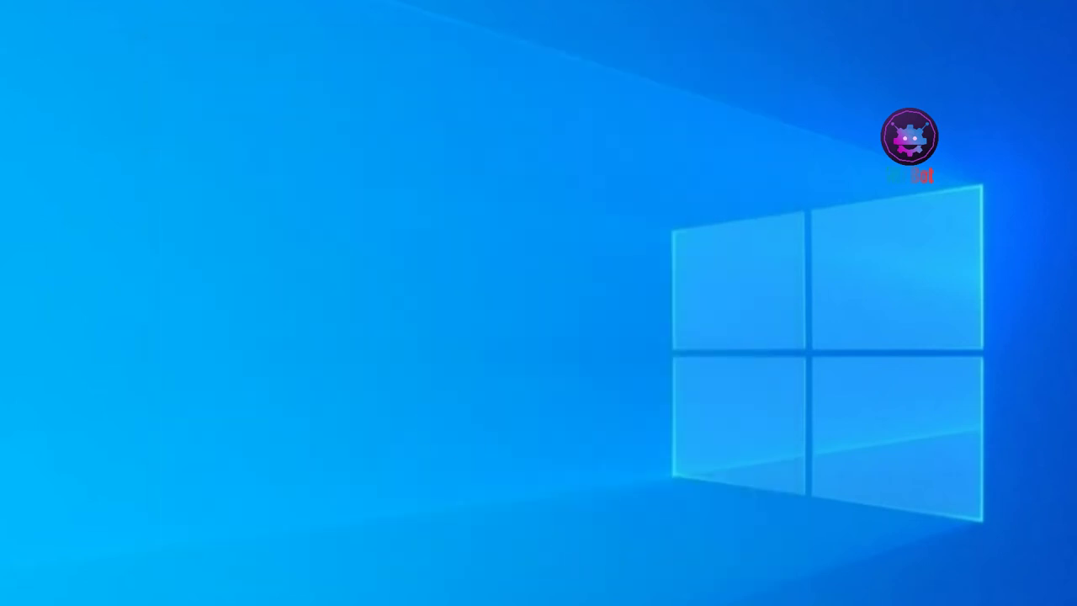
Launch HandBrake from its desktop shortcut and allow it to check for updates automatically
left_click(141, 326)
left_click(95, 128)
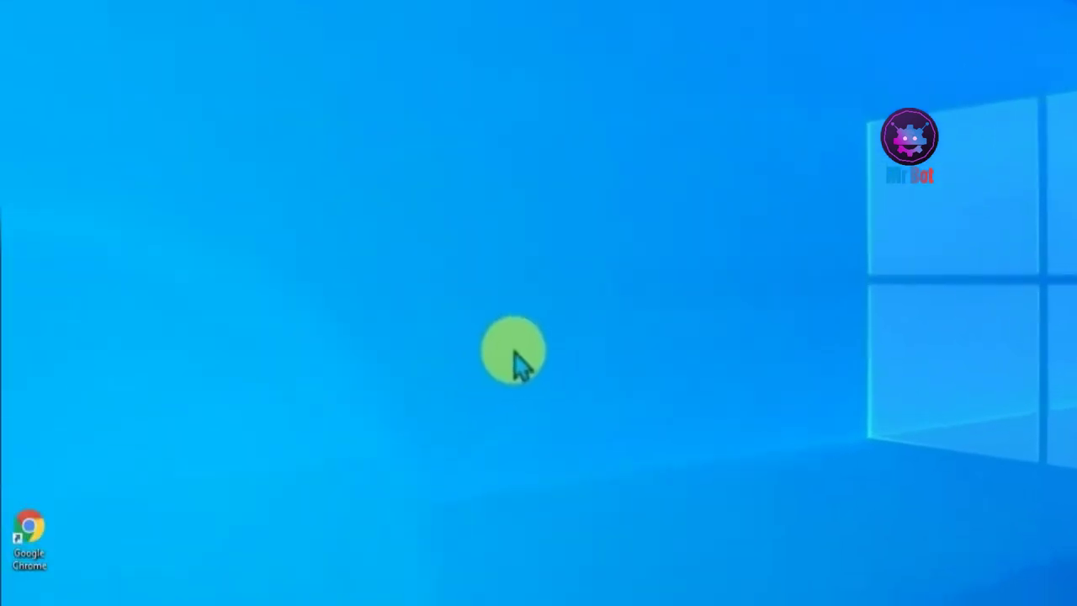
double_click(30, 114)
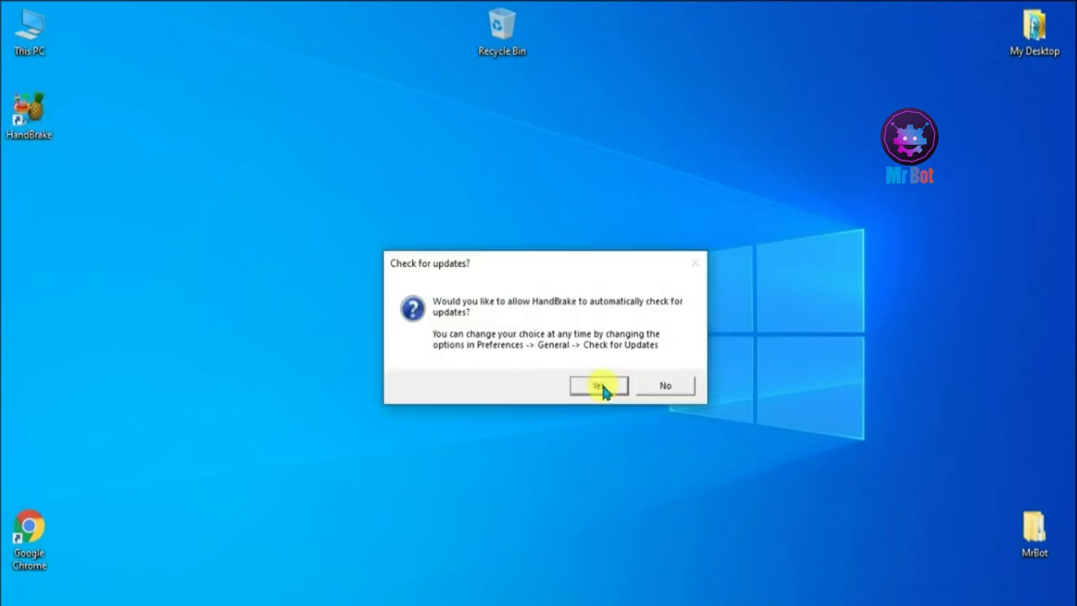
left_click(599, 386)
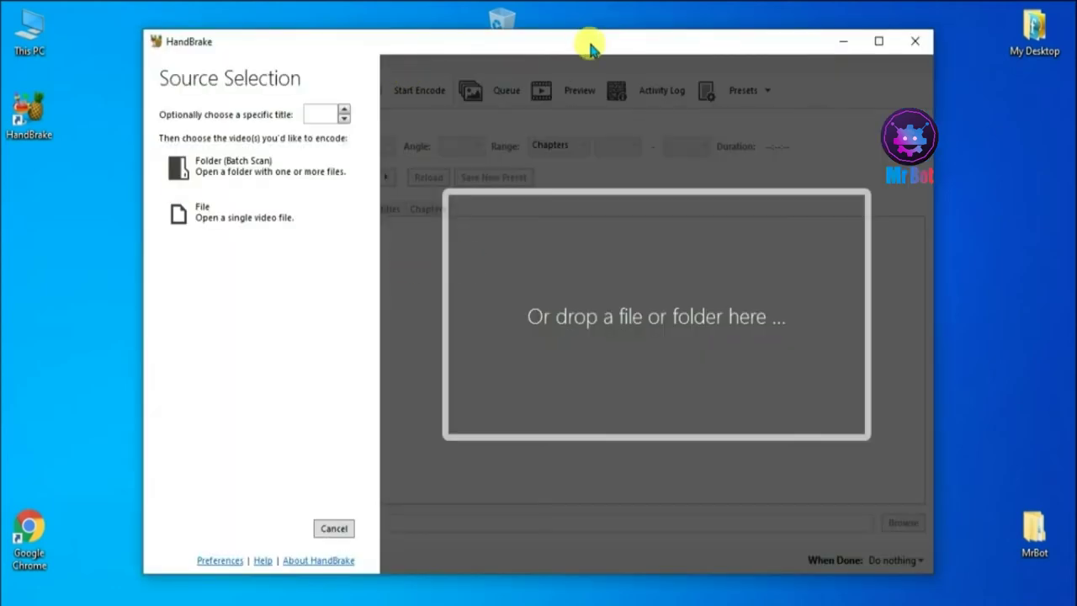
left_click_drag(584, 43, 614, 57)
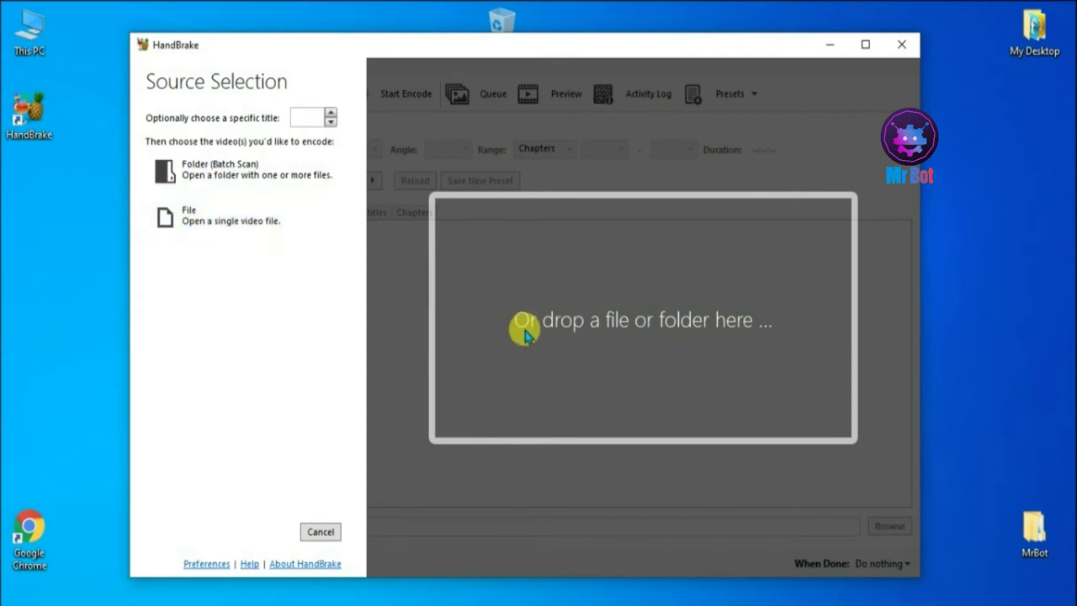
Open the Video Test folder inside the desktop's MrBot folder and select the OEM Key Vs Retail Key video
double_click(1041, 546)
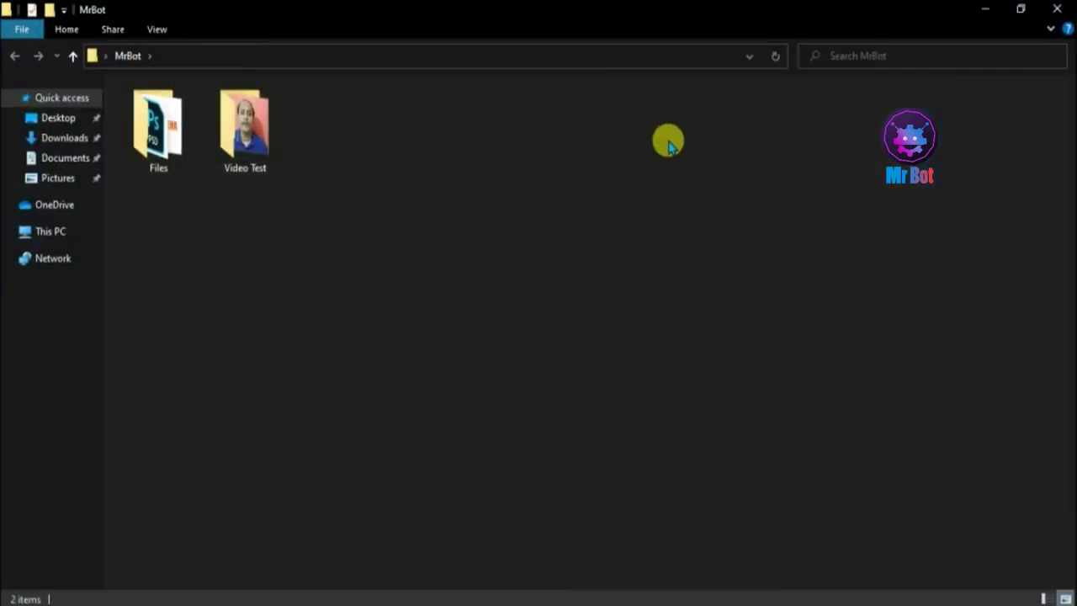
double_click(247, 130)
left_click(158, 145)
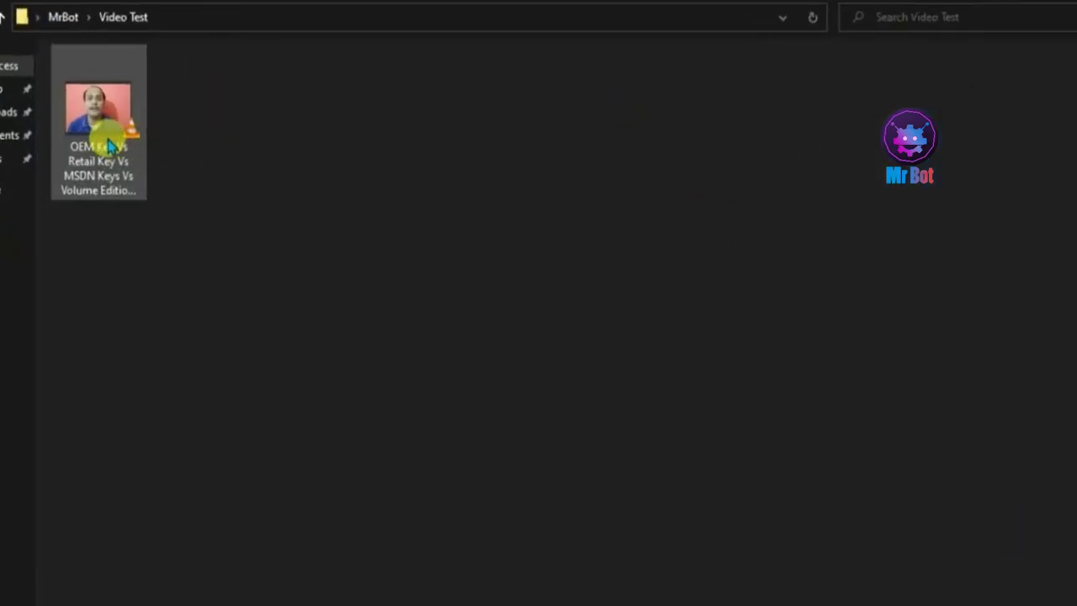
double_click(175, 196)
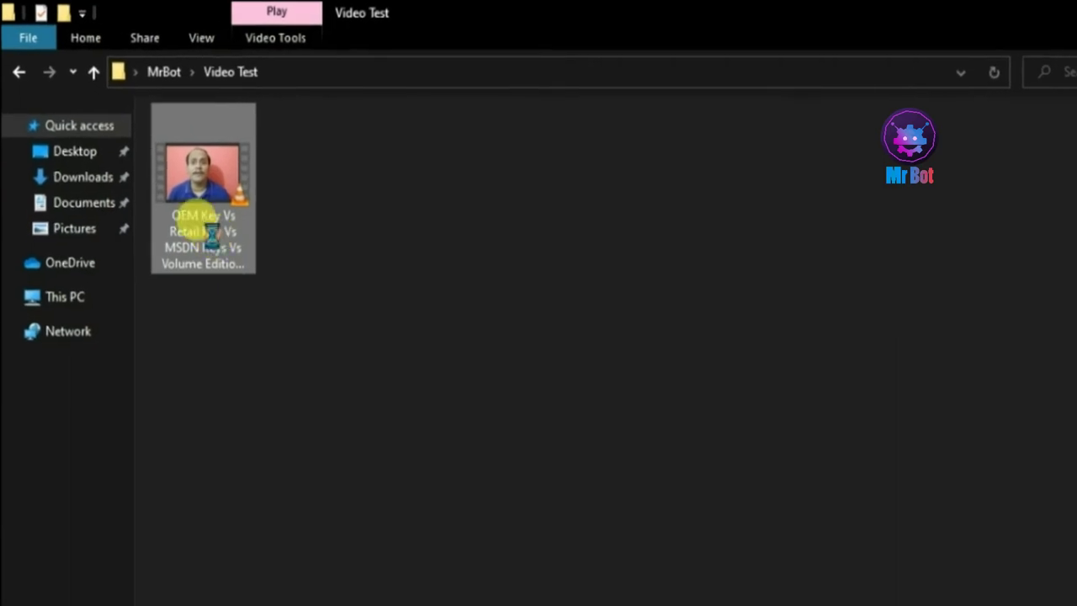
Check the selected video's file size in its properties, and close them
right_click(213, 237)
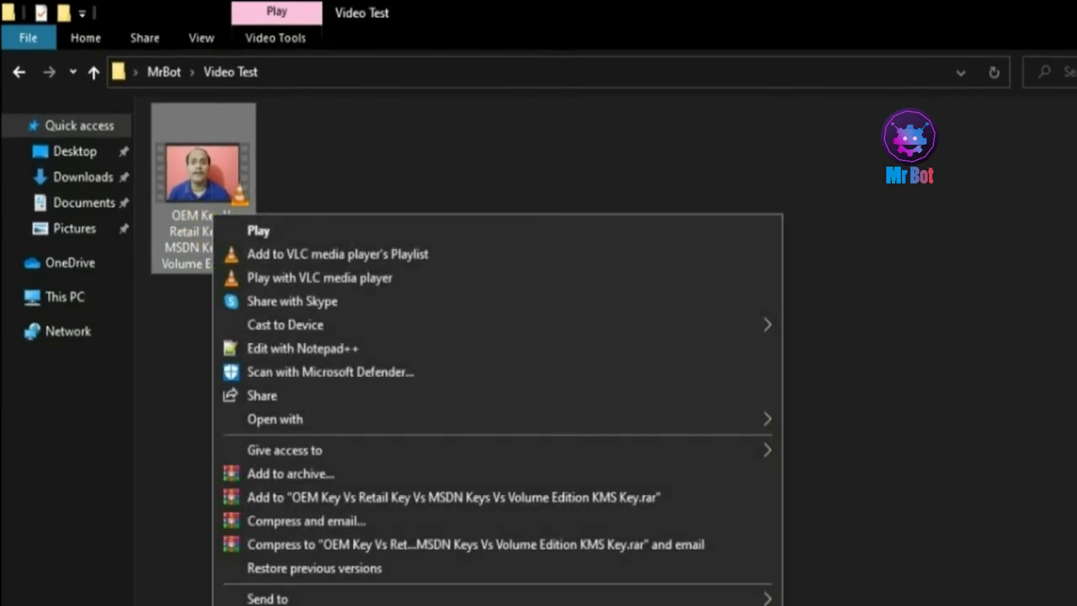
left_click(440, 605)
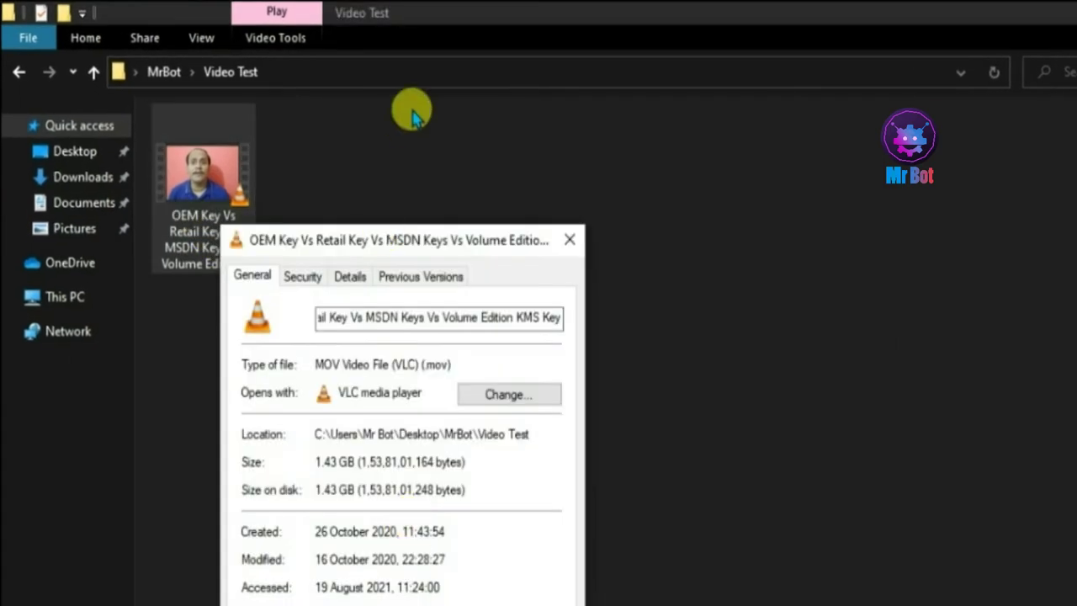
left_click_drag(360, 244, 436, 135)
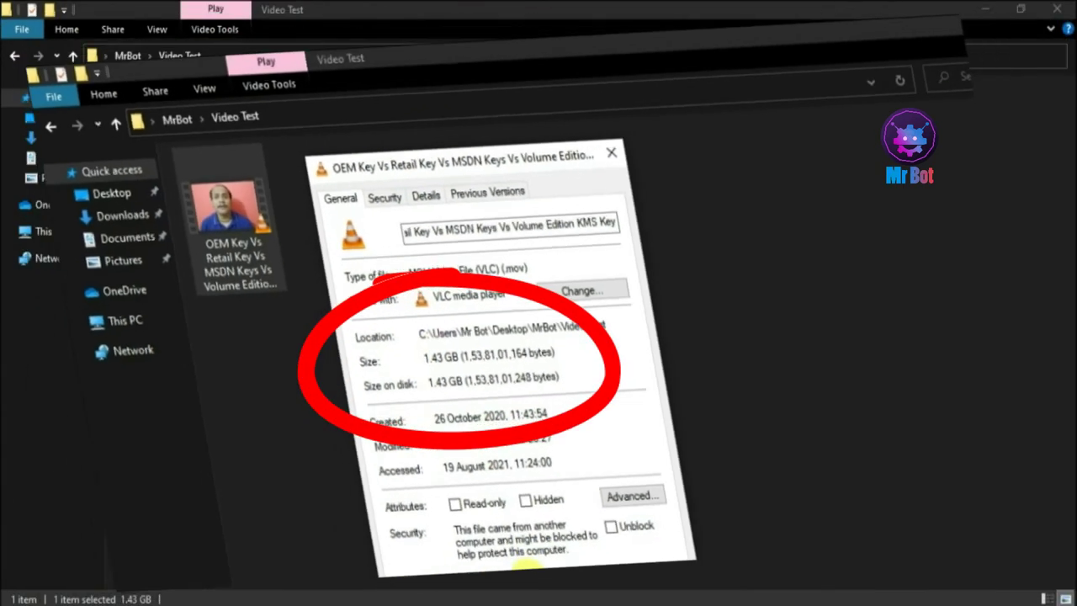
left_click(356, 501)
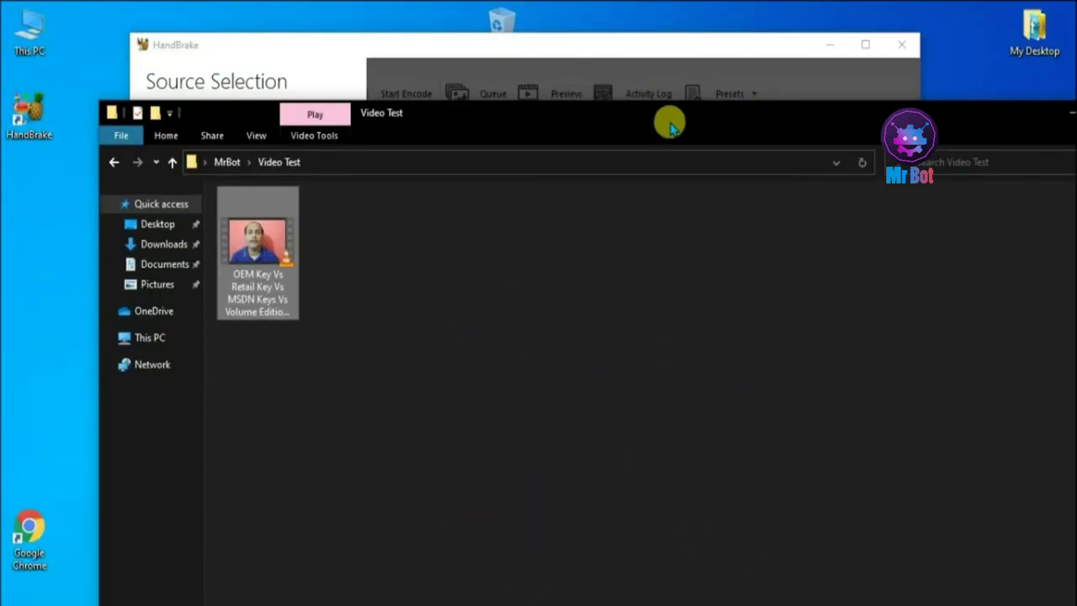
Load the video from the Video Test folder into HandBrake as the source and close the folder window
left_click_drag(671, 126, 950, 280)
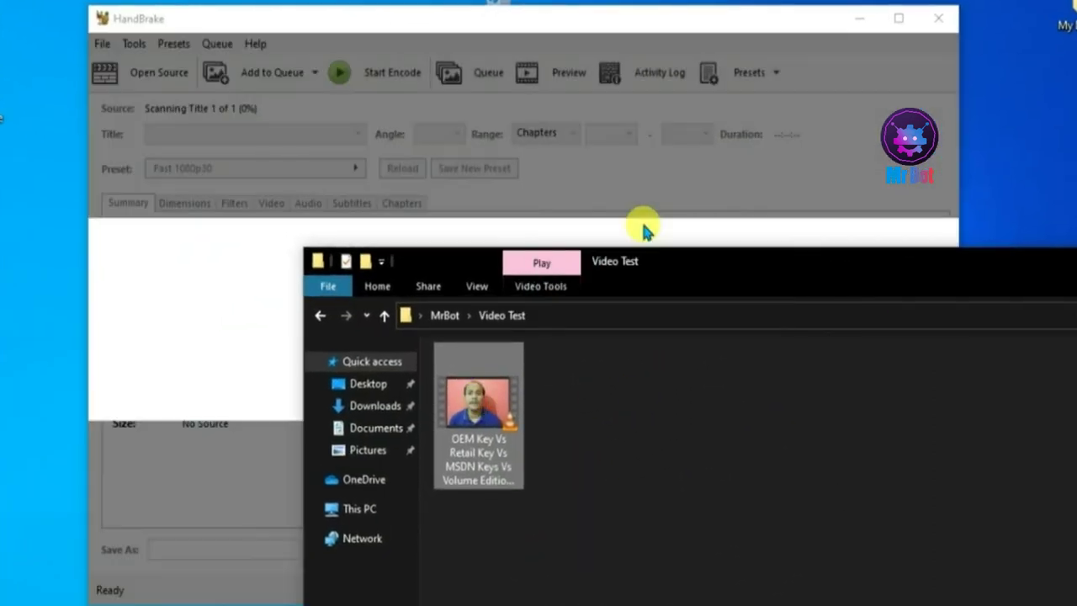
left_click_drag(723, 269, 733, 378)
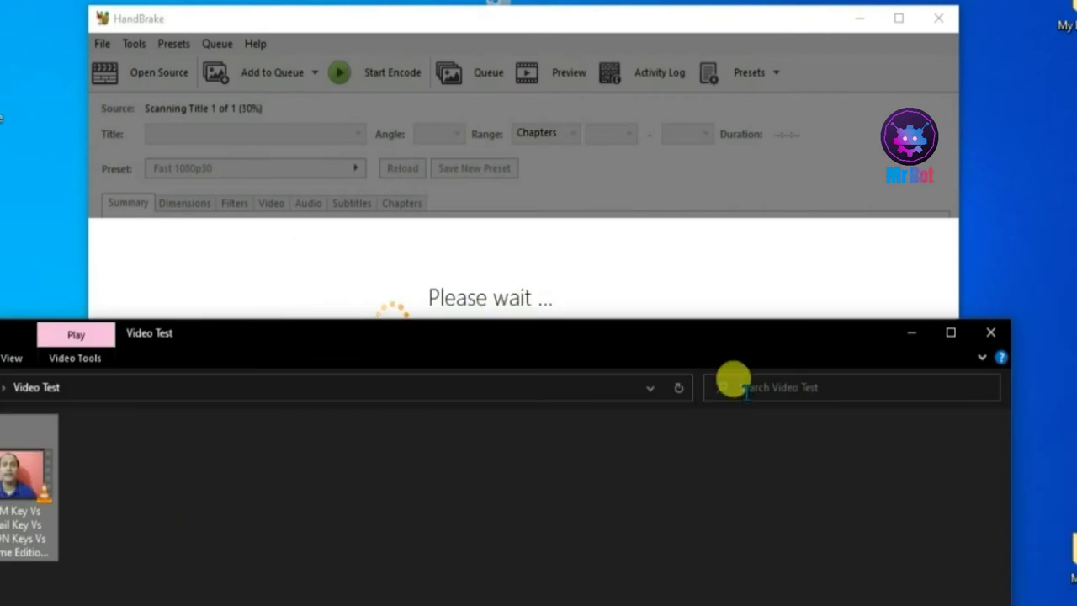
left_click(982, 329)
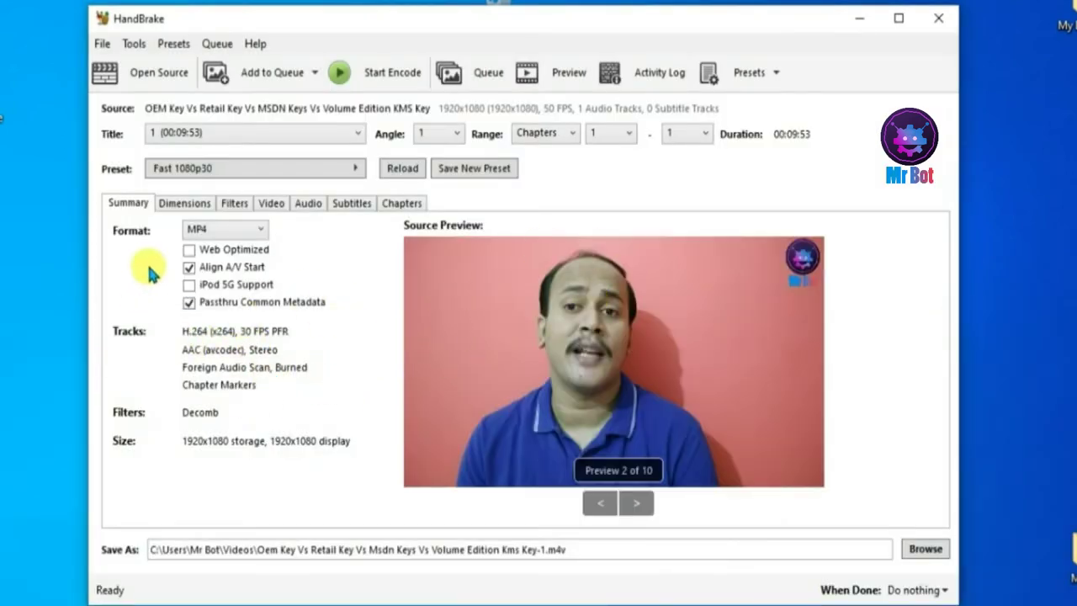
Review the preset categories and choose the General preset Fast 1080p30 for the encode
left_click(216, 173)
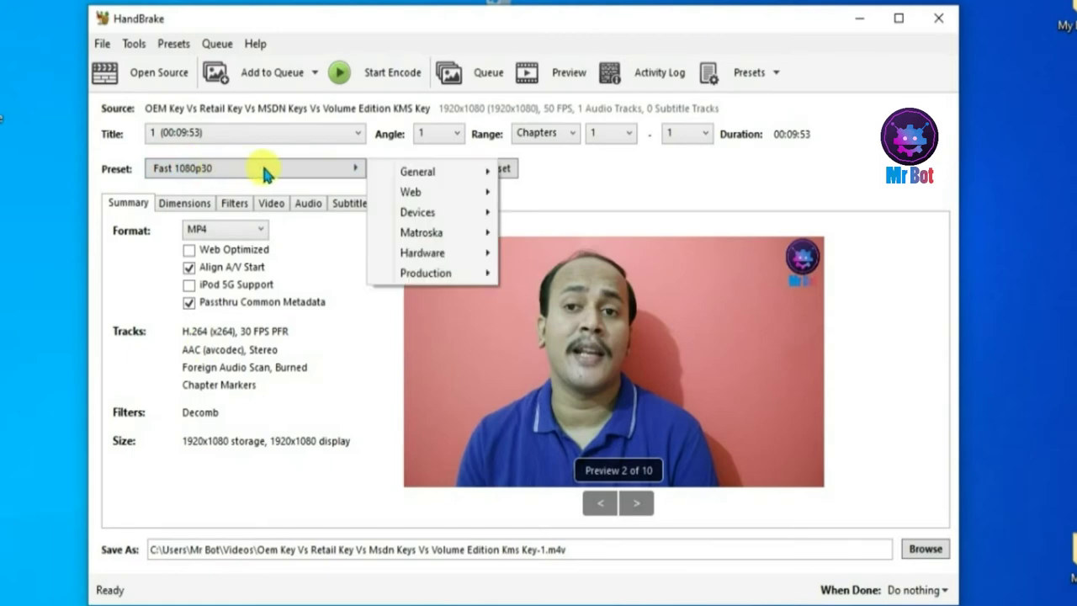
mouse_move(429, 187)
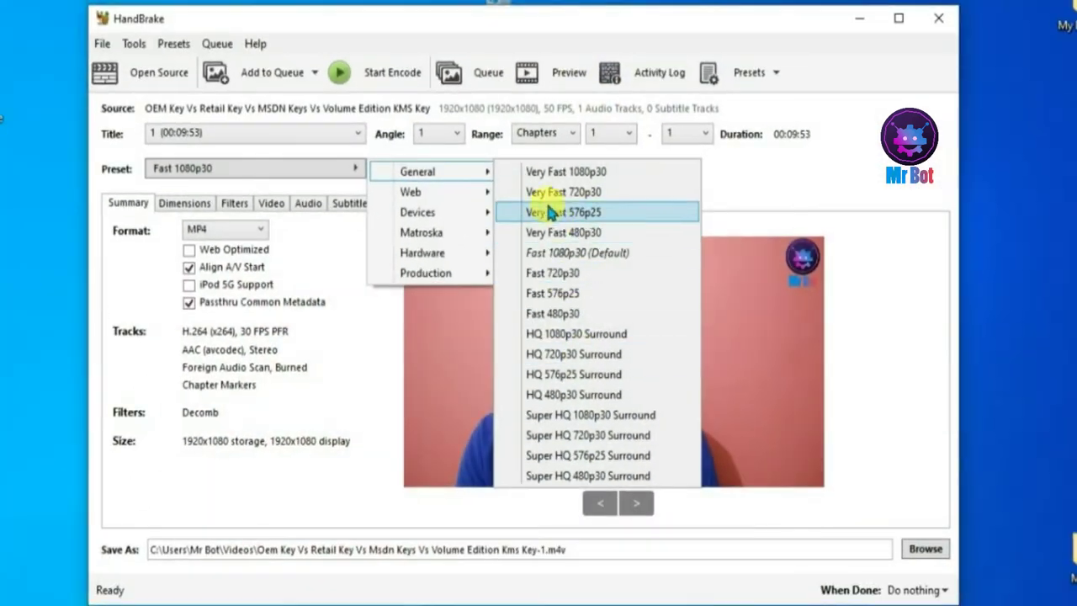
mouse_move(420, 100)
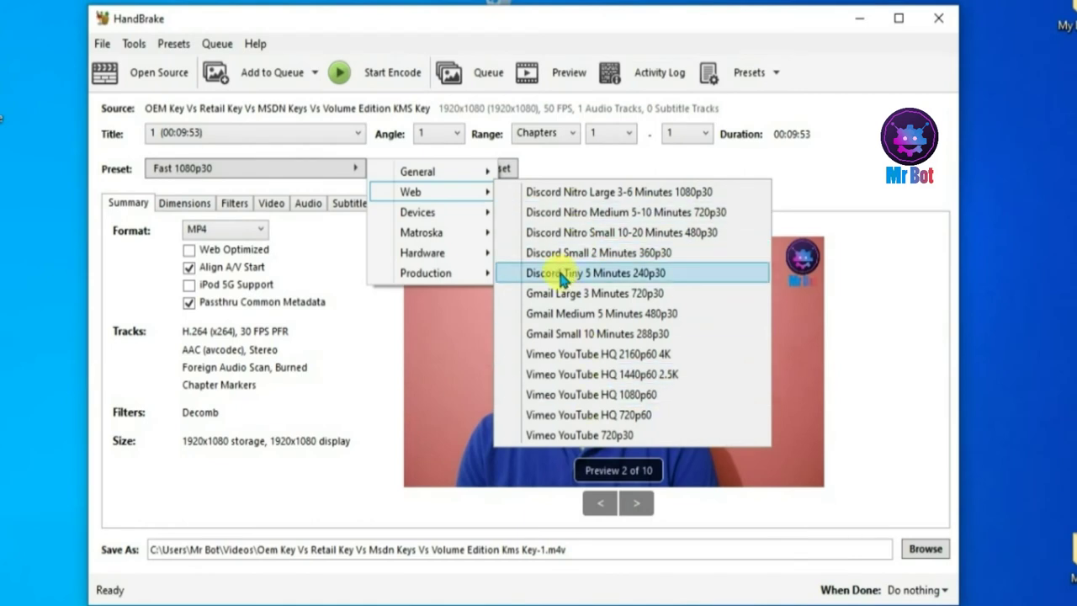
mouse_move(476, 211)
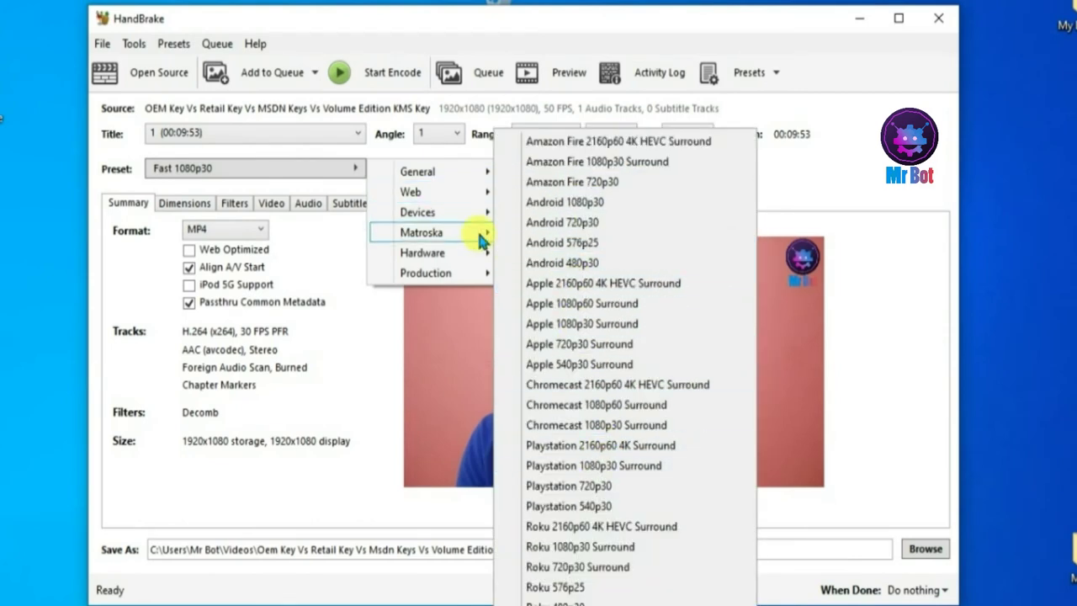
mouse_move(460, 180)
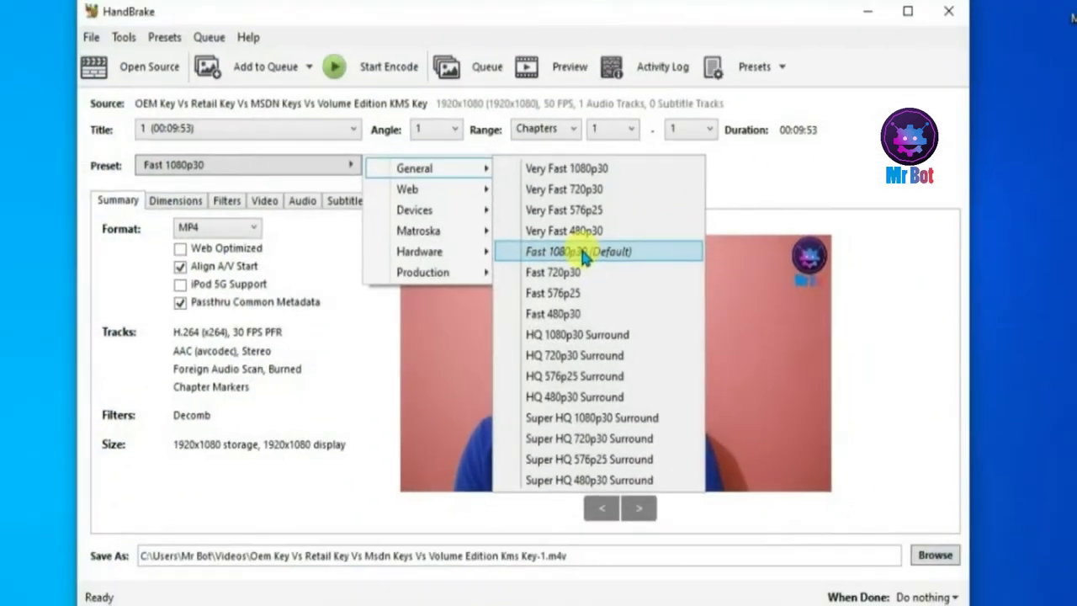
left_click(580, 249)
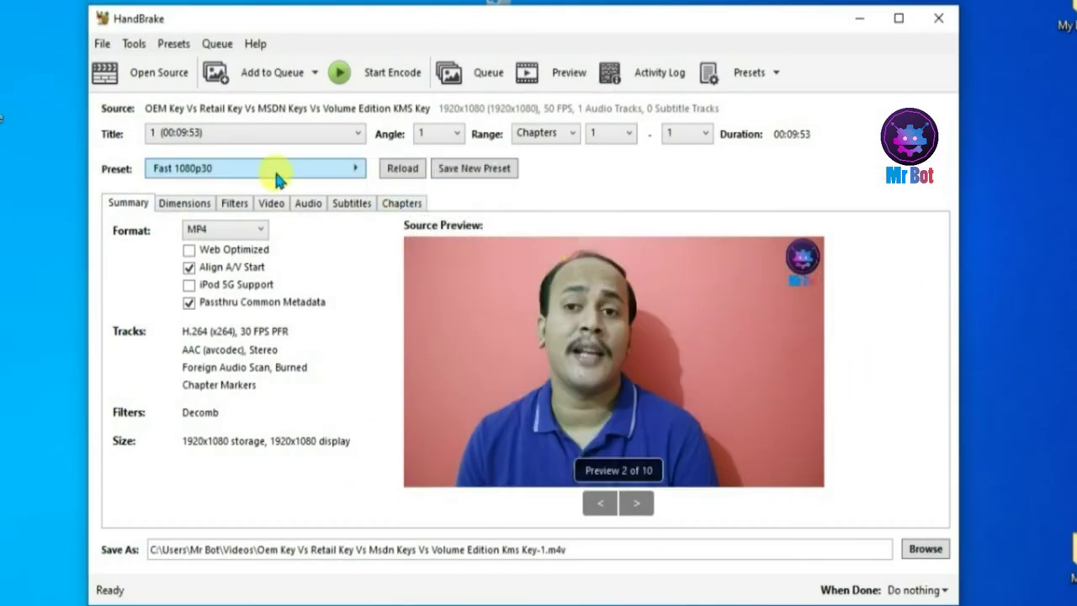
Keep MP4 as the output format and turn on the Web Optimized option
left_click(208, 230)
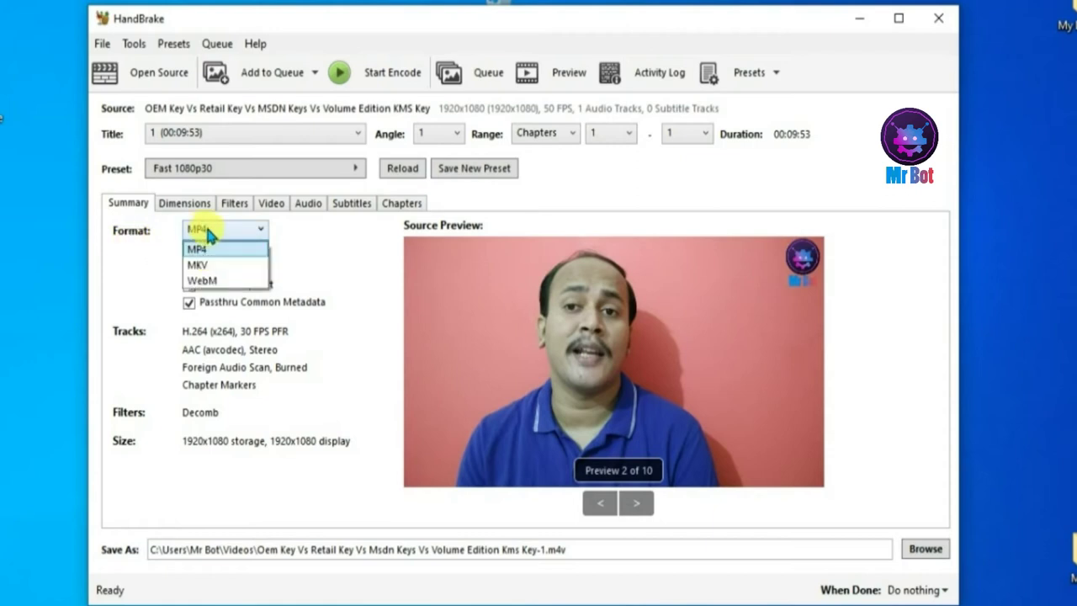
left_click(214, 245)
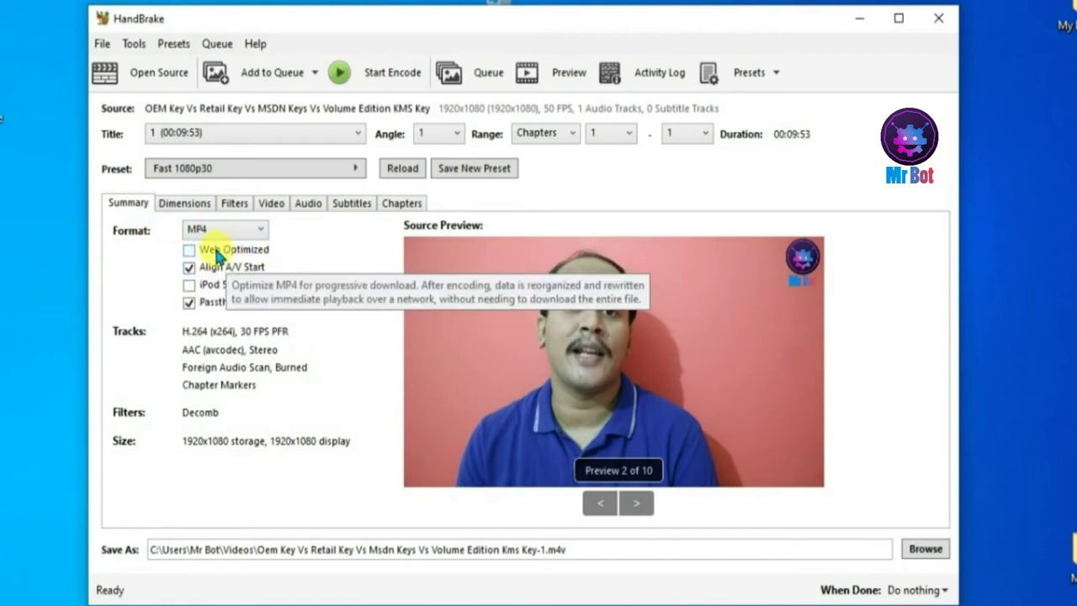
left_click(216, 251)
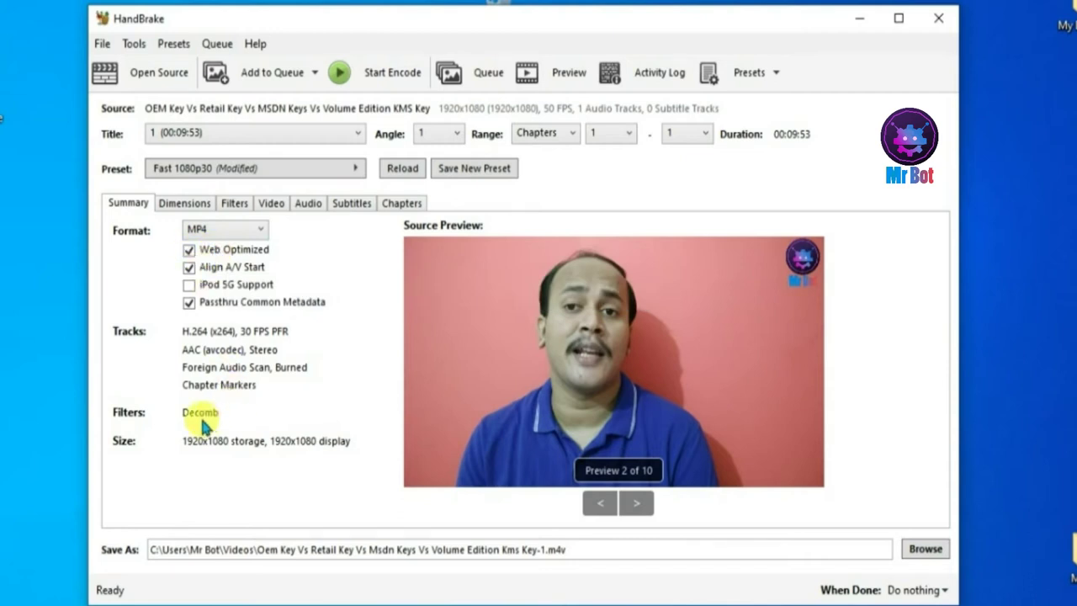
Review the dimensions and filters settings of the encode without changing them
left_click(185, 204)
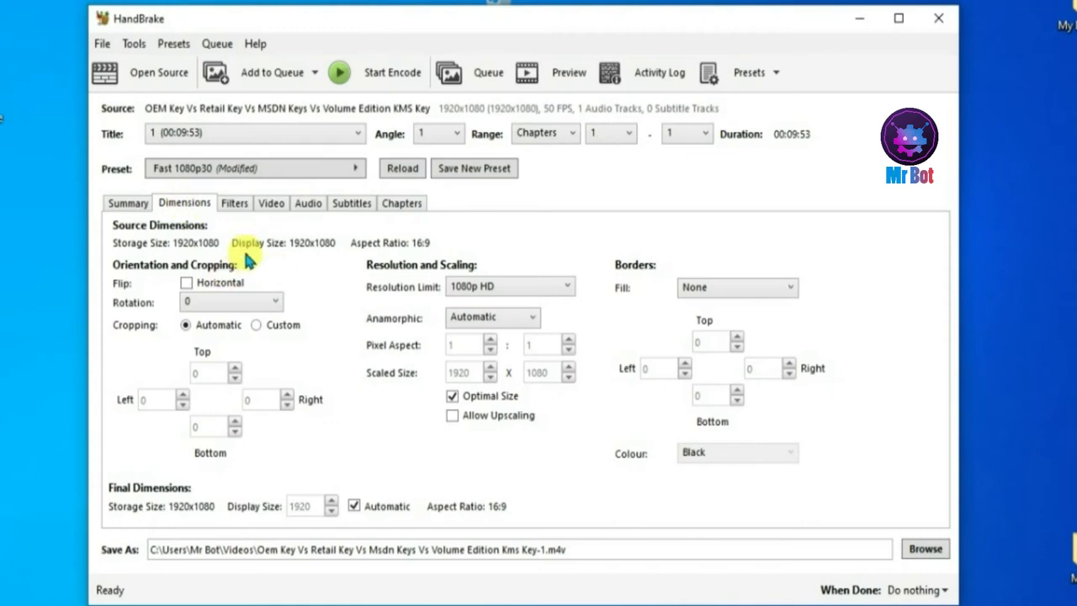
left_click(237, 207)
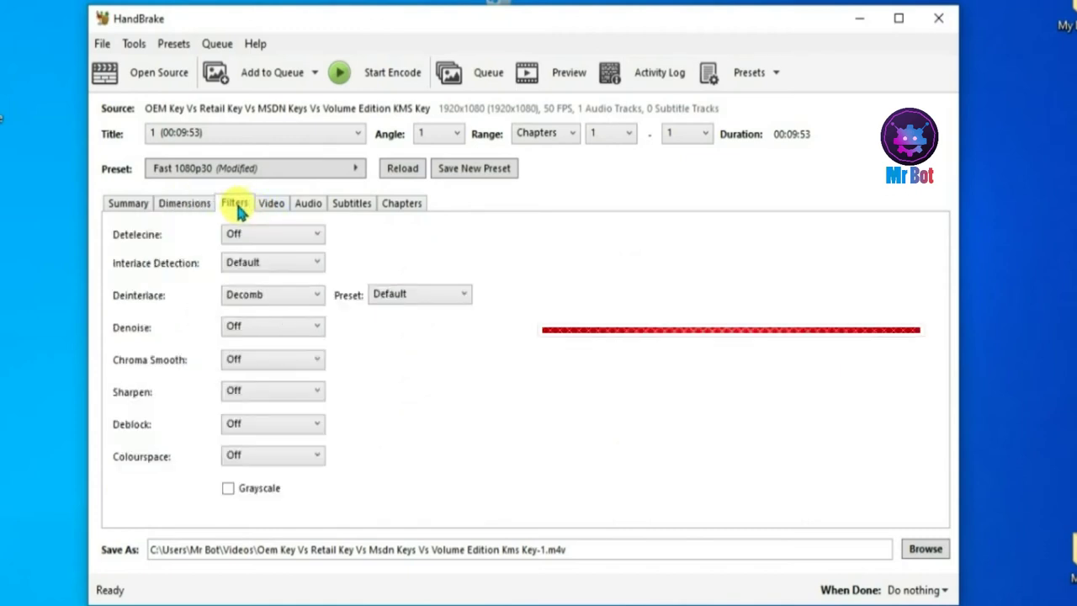
left_click(247, 271)
left_click(246, 273)
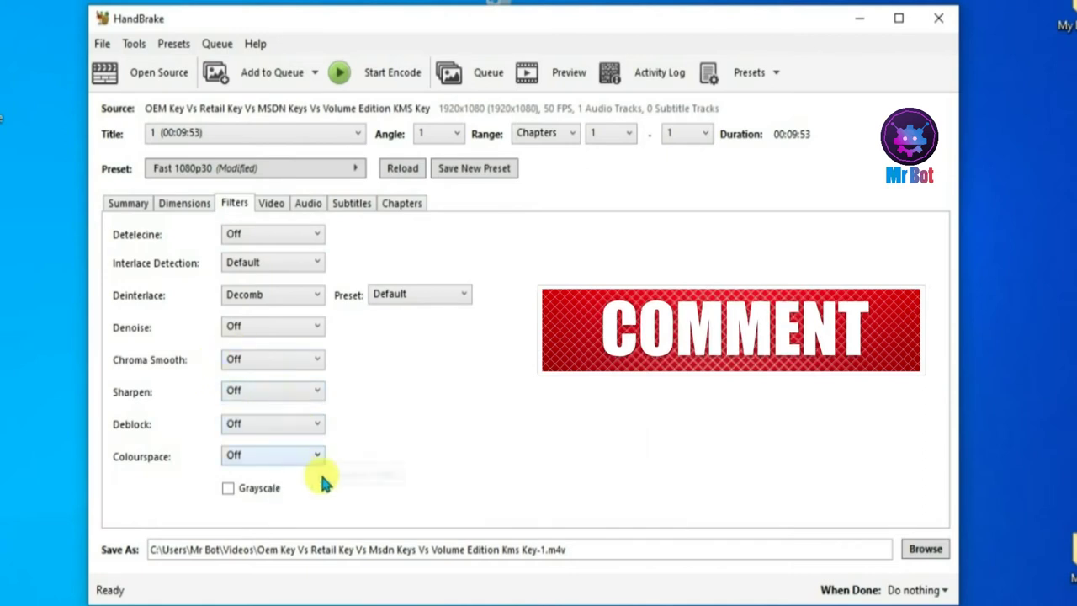
Configure the video encode with the H.264 (x264) encoder, a constant framerate of 25 FPS and a constant quality of 21.5 RF
left_click(273, 210)
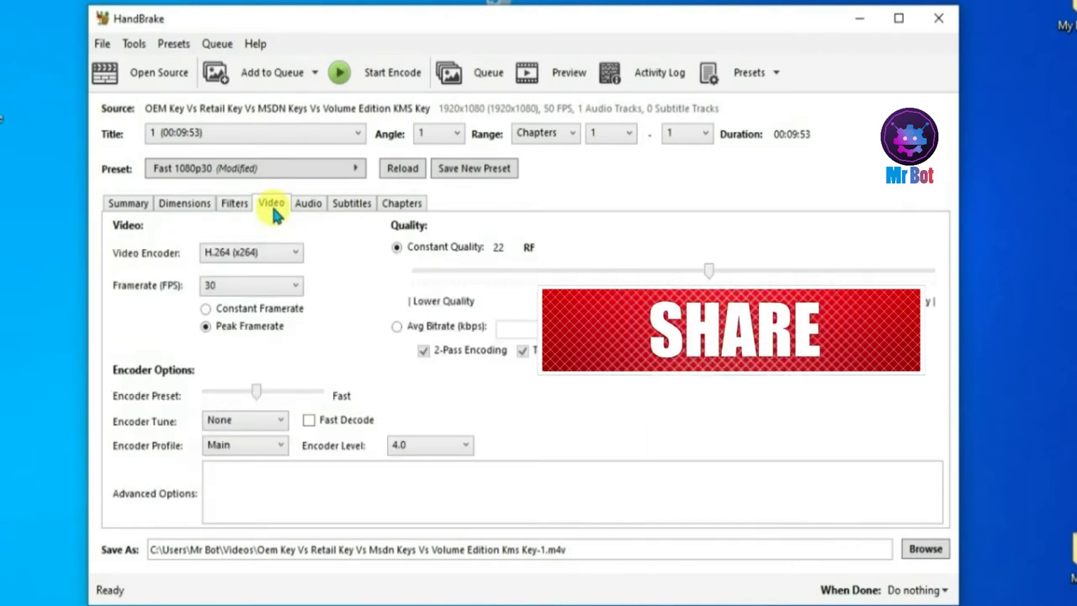
left_click(281, 253)
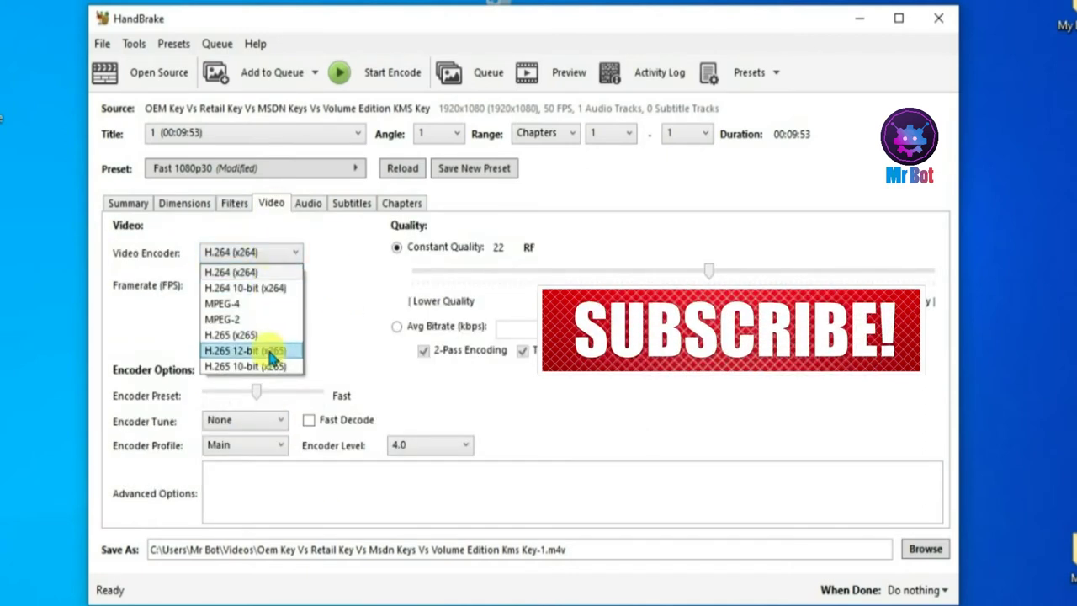
left_click(257, 272)
left_click(248, 286)
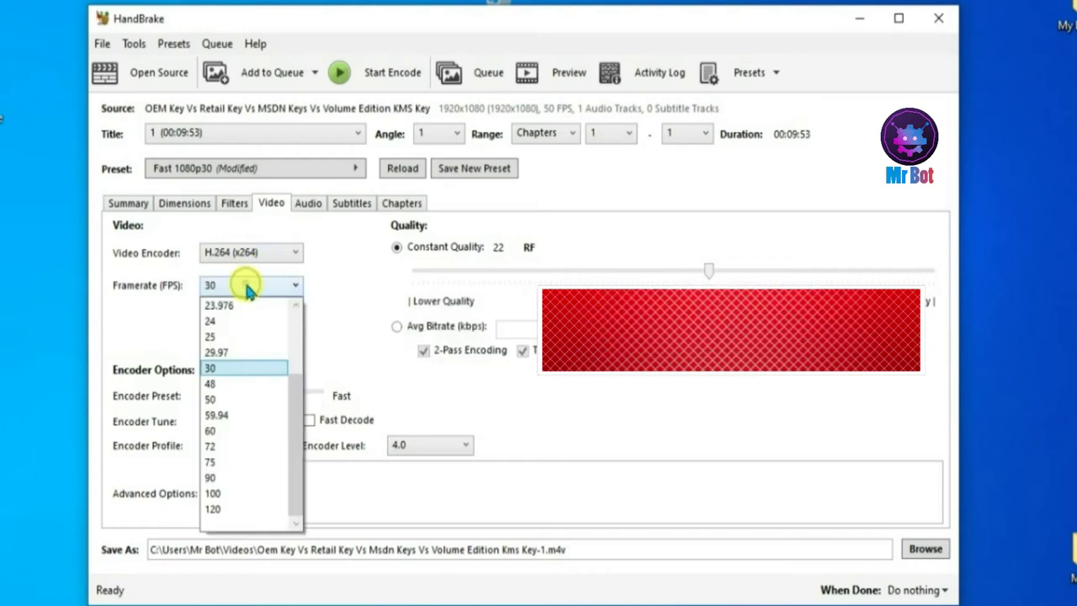
left_click(247, 336)
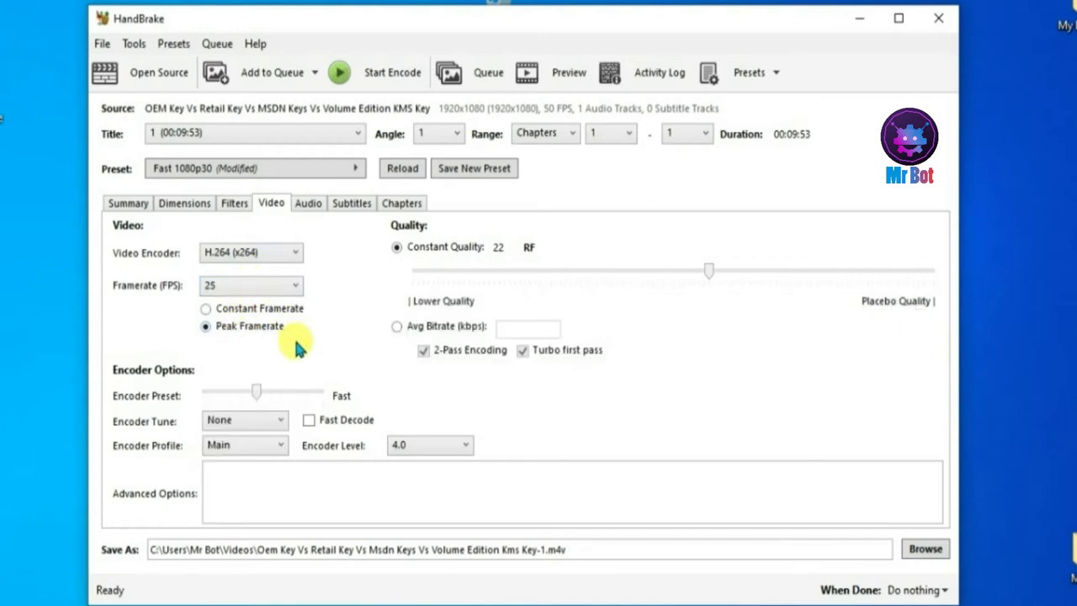
left_click(252, 313)
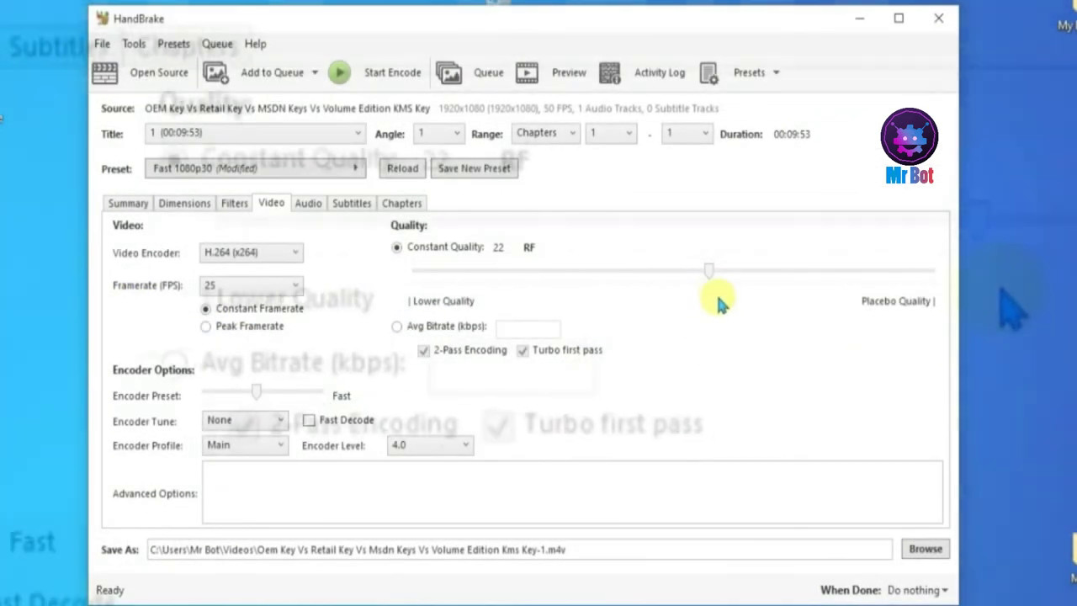
left_click_drag(708, 269, 728, 272)
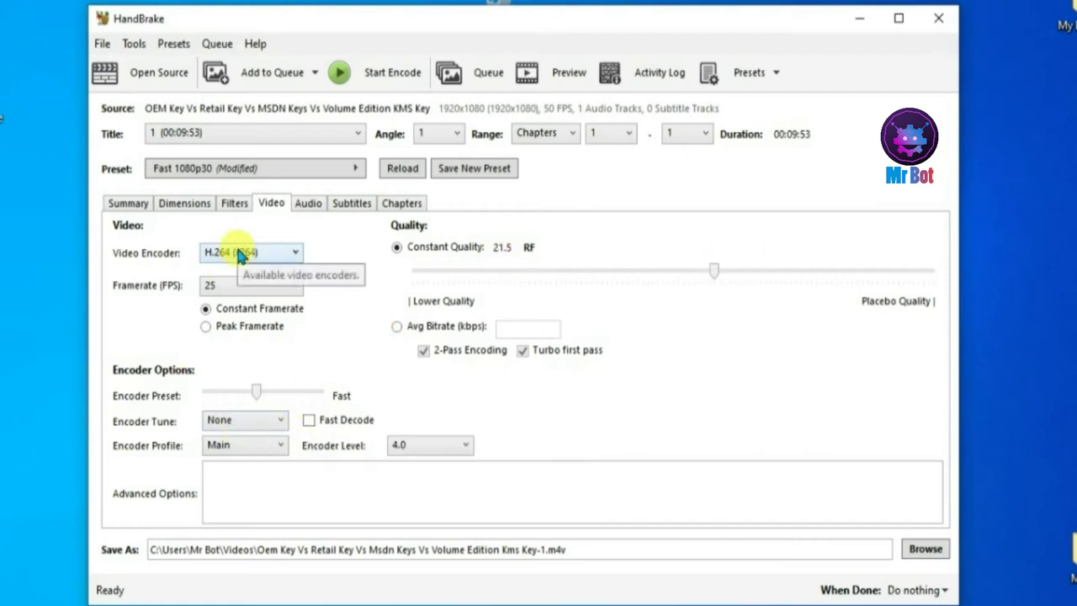
Review the audio, subtitles and chapters settings, and return to the encode summary
left_click(307, 206)
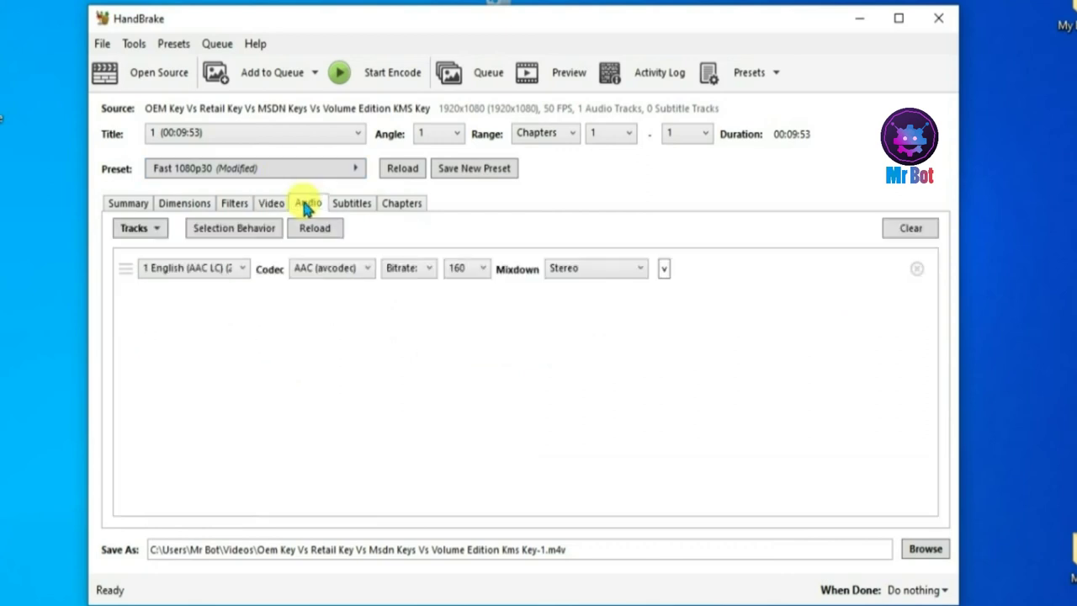
left_click(350, 205)
left_click(402, 207)
left_click(128, 204)
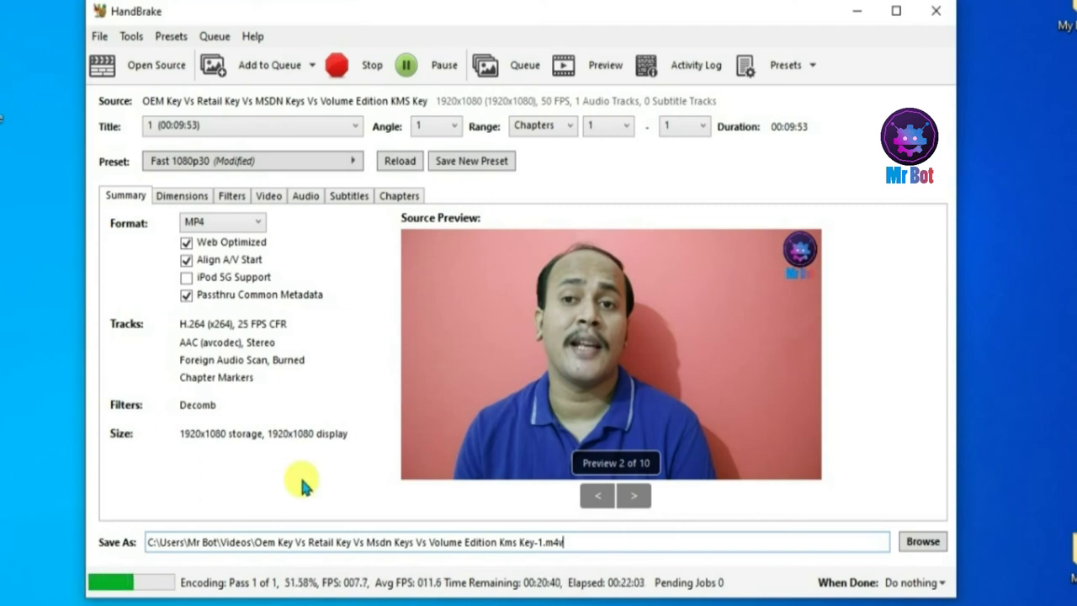
Check the output destination folder by browsing the save location, and close the dialog without changing it
left_click(870, 408)
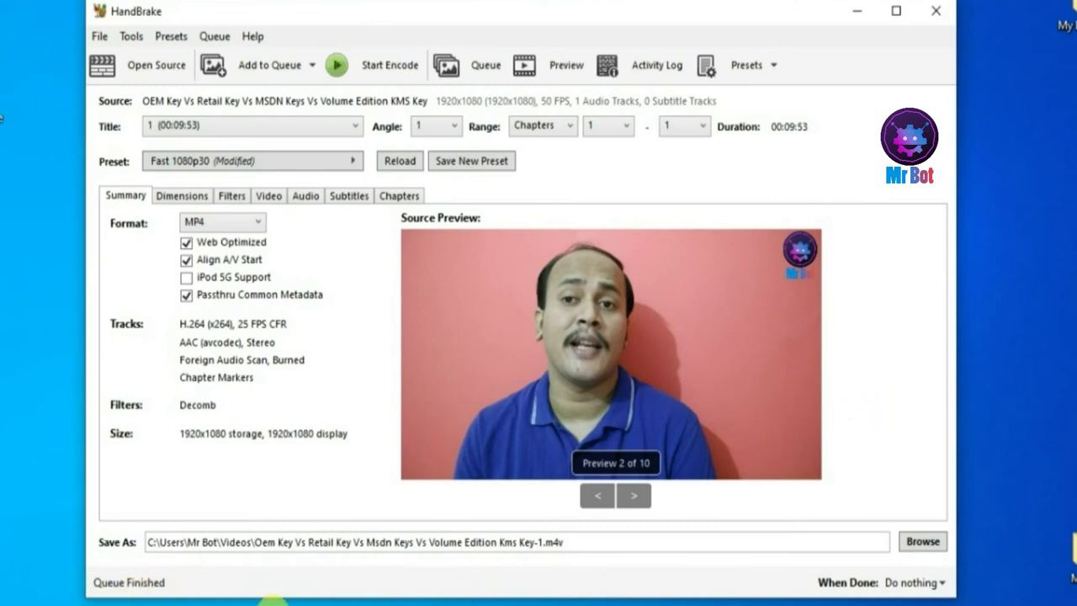
left_click(913, 541)
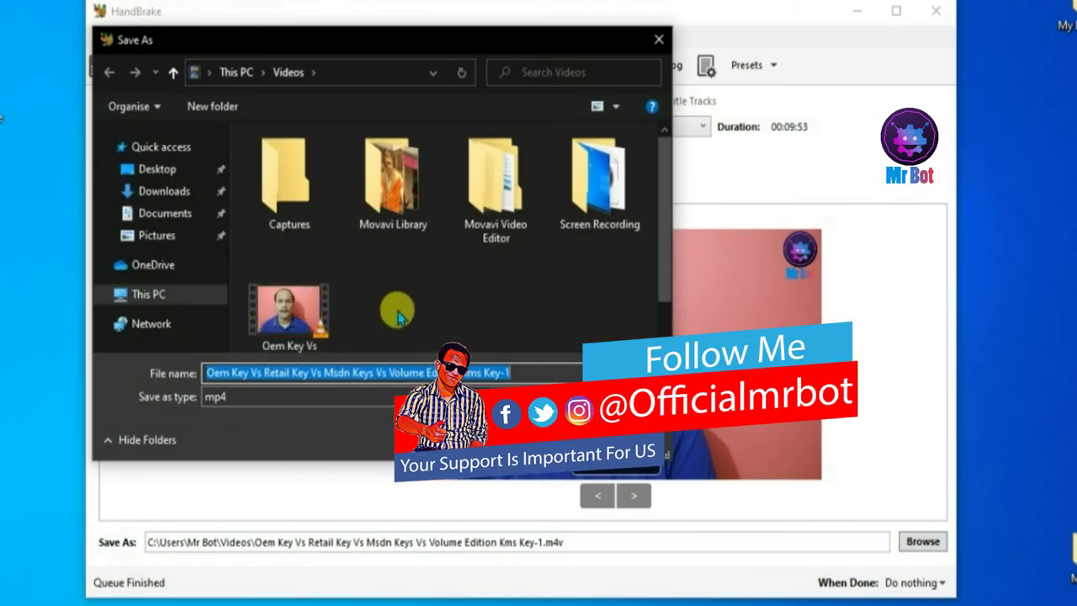
left_click(618, 438)
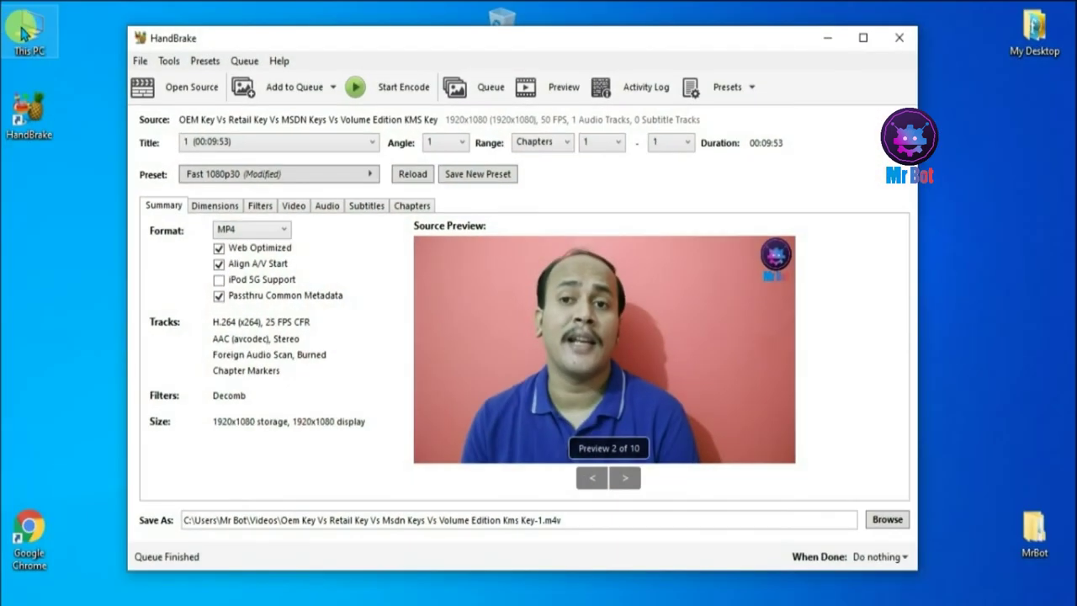
Open the Videos folder in This PC and select the encoded OEM Key Vs Retail Key video
double_click(22, 31)
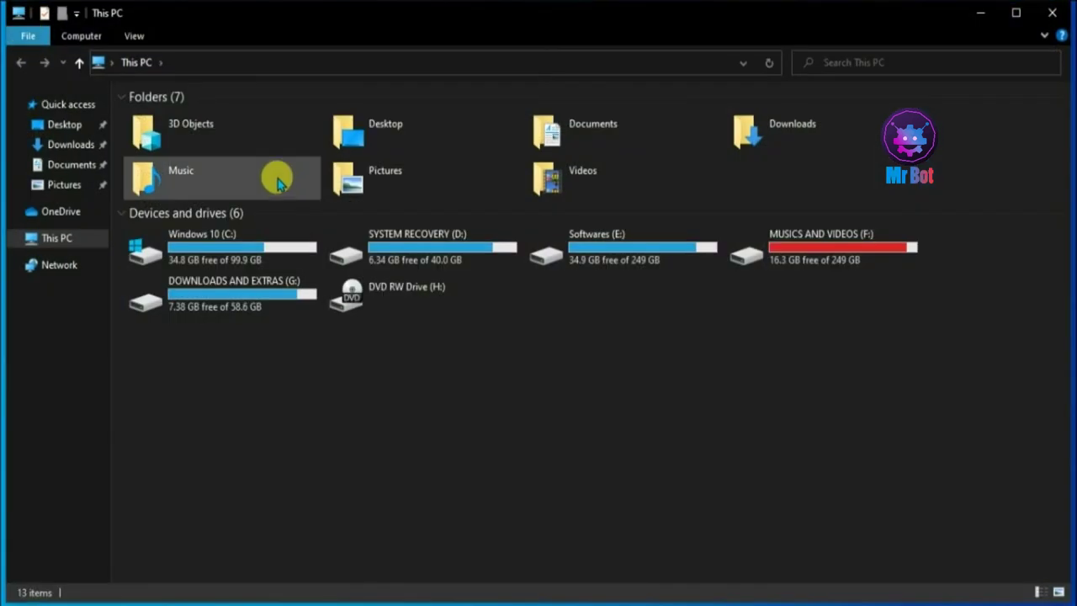
double_click(626, 176)
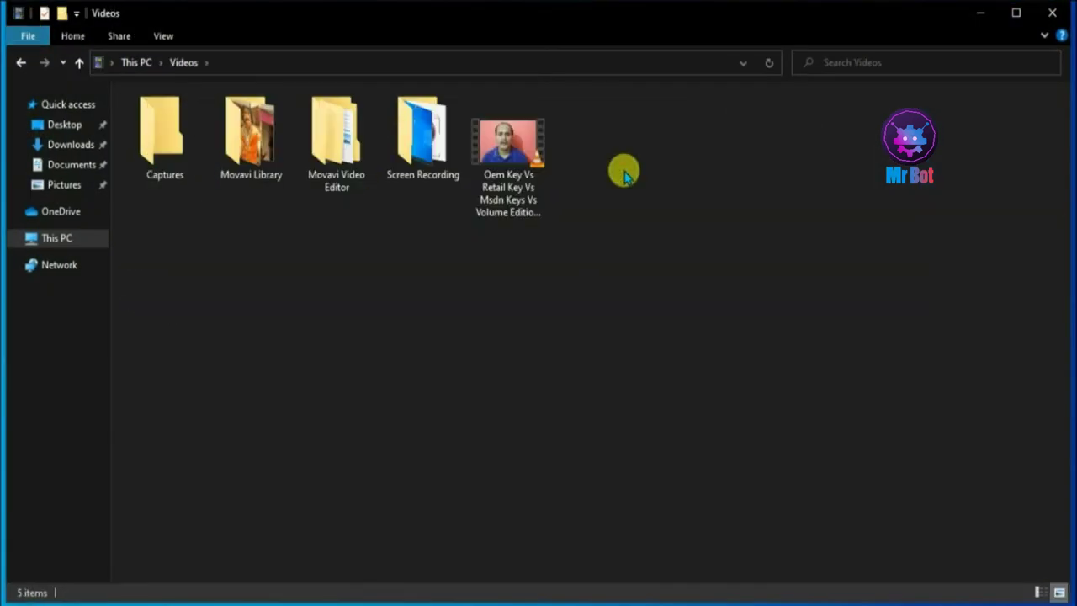
left_click(529, 163)
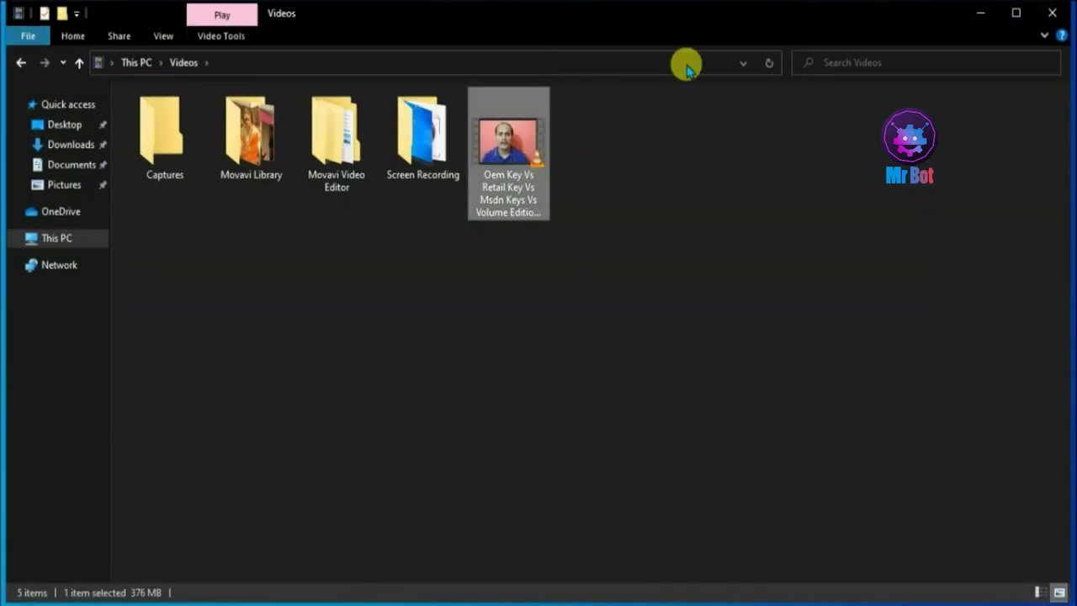
Check the encoded video's file size in its properties, and close them
right_click(502, 144)
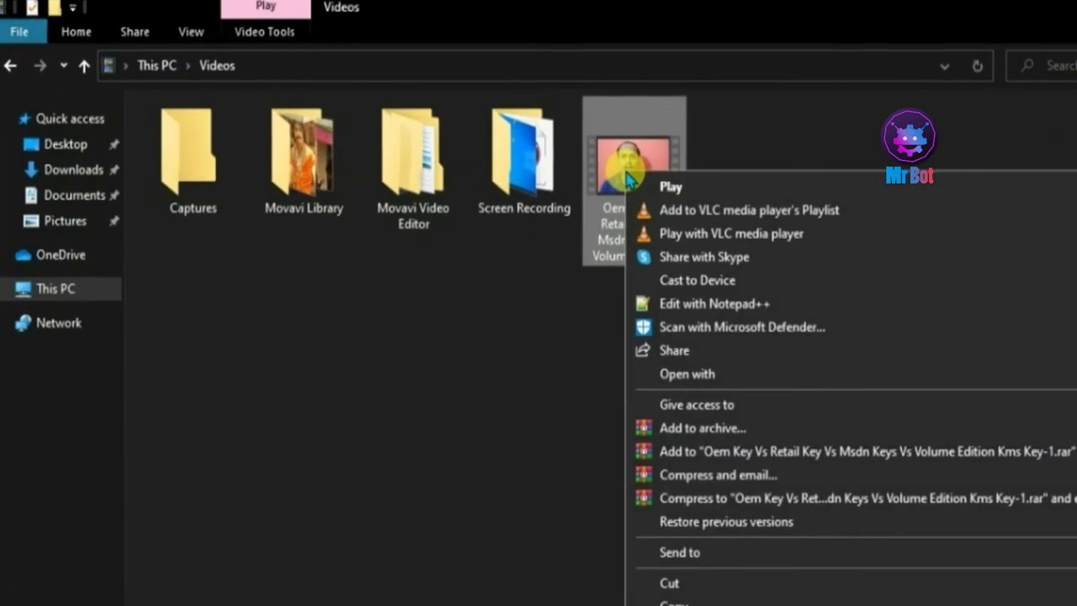
left_click(699, 605)
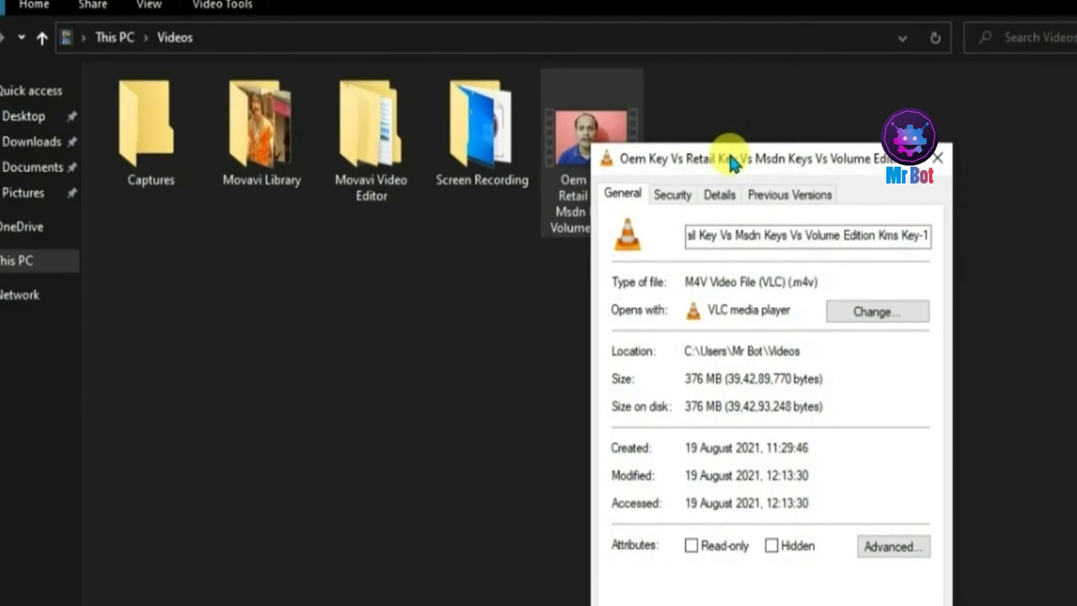
left_click_drag(730, 167, 828, 126)
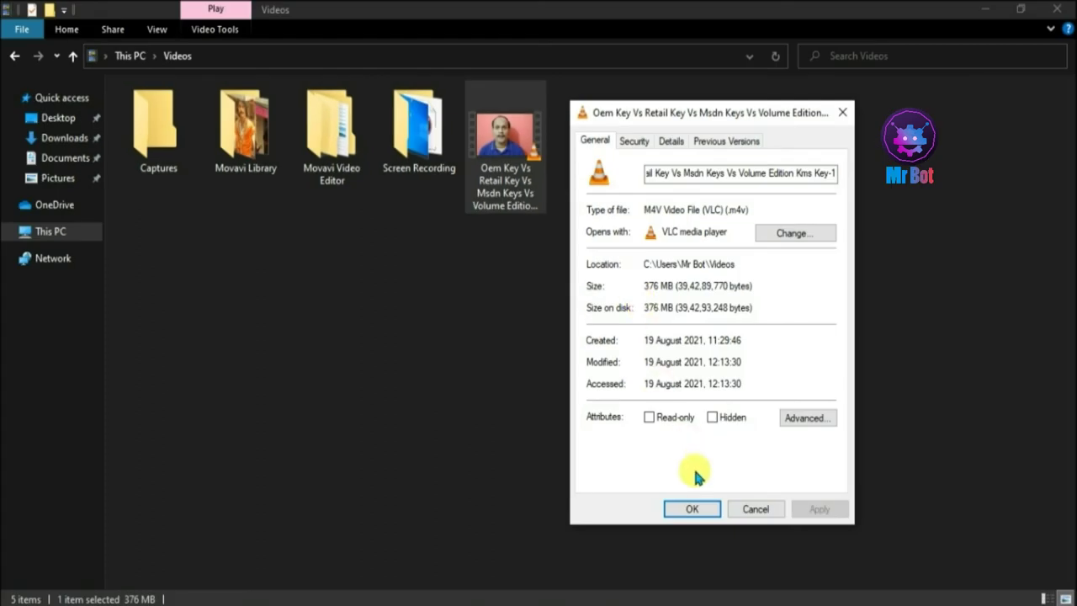
left_click(756, 509)
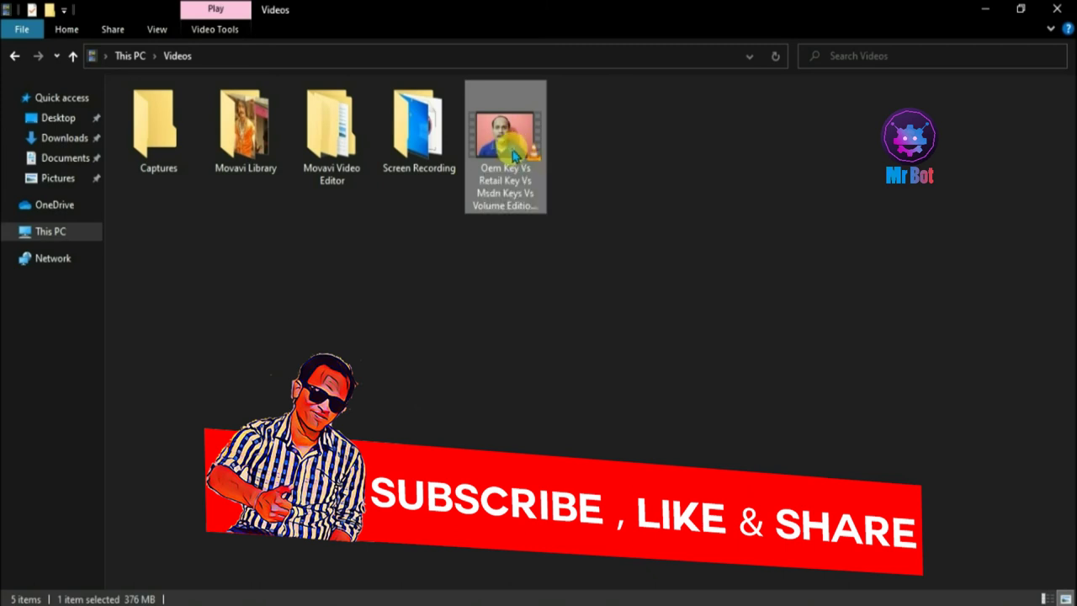
Play the encoded video in VLC media player, view it in full screen, and close the player and the Videos folder
double_click(512, 150)
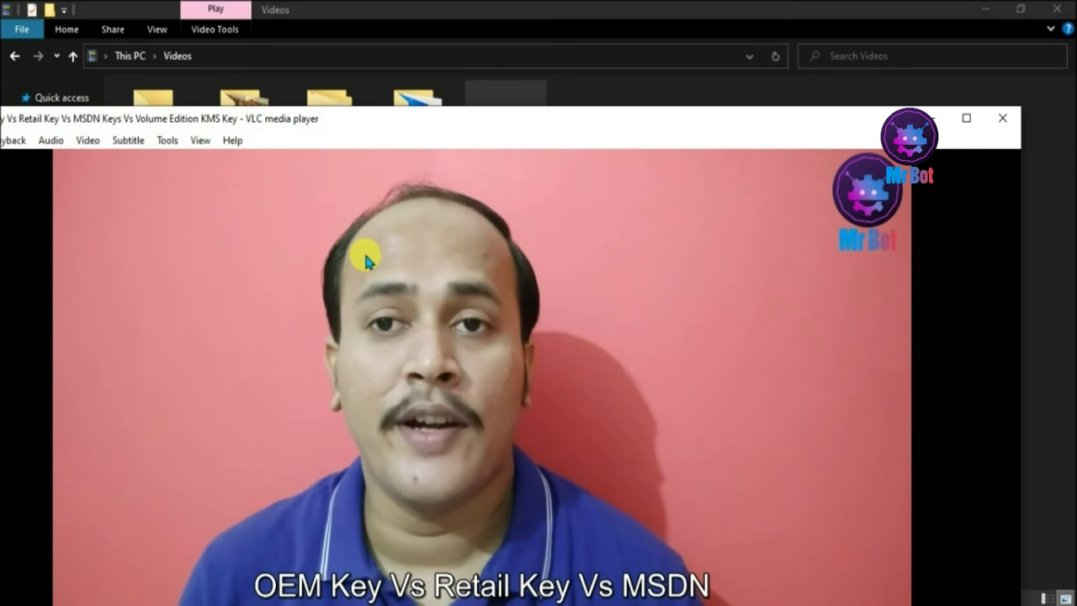
double_click(364, 252)
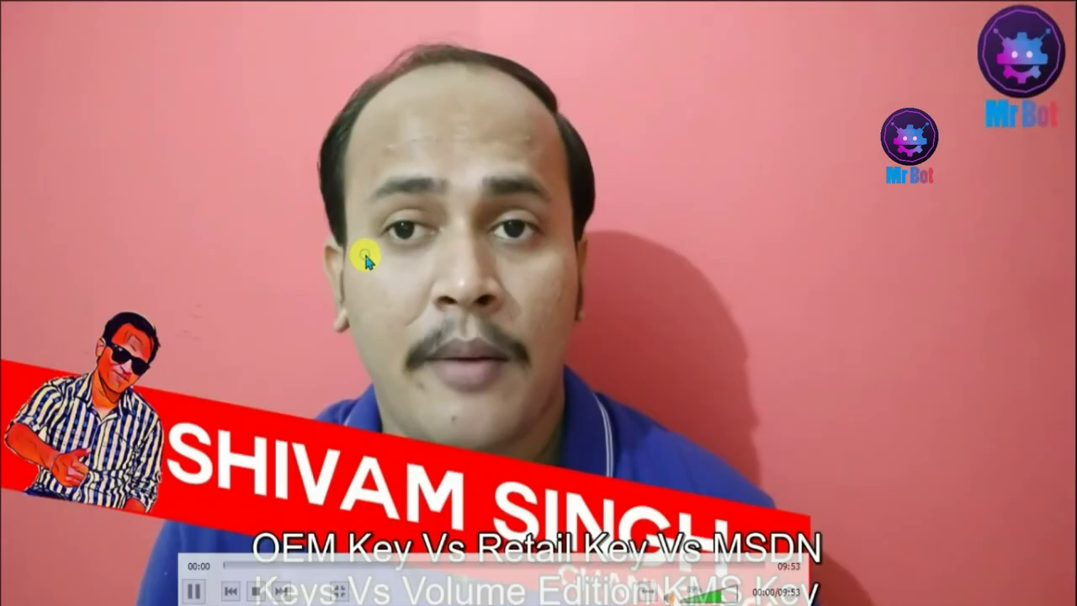
double_click(365, 254)
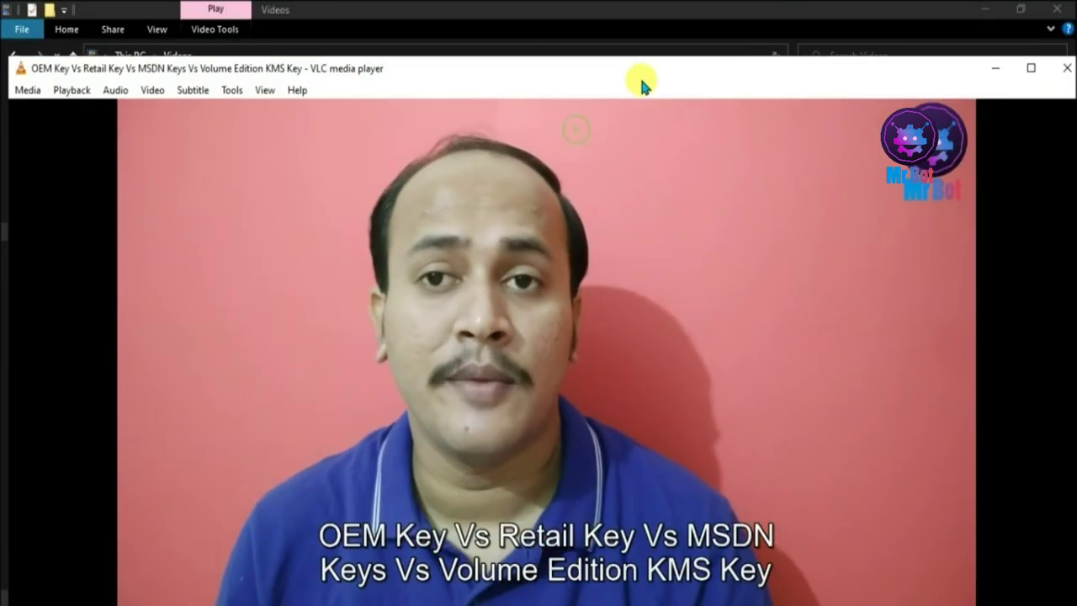
double_click(644, 73)
left_click_drag(637, 34, 611, 61)
left_click(1012, 43)
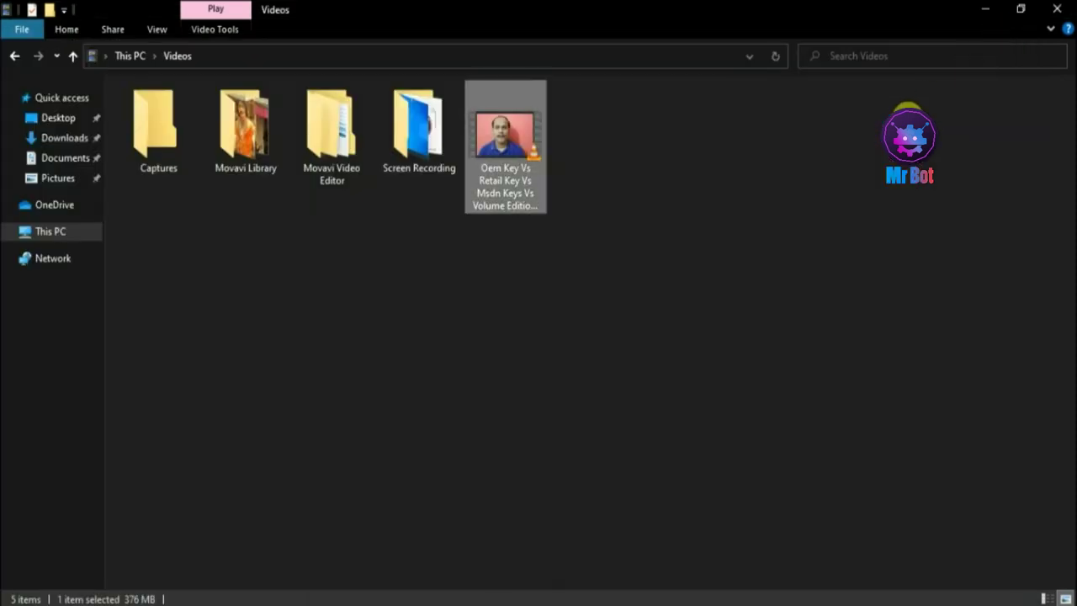
left_click(1057, 8)
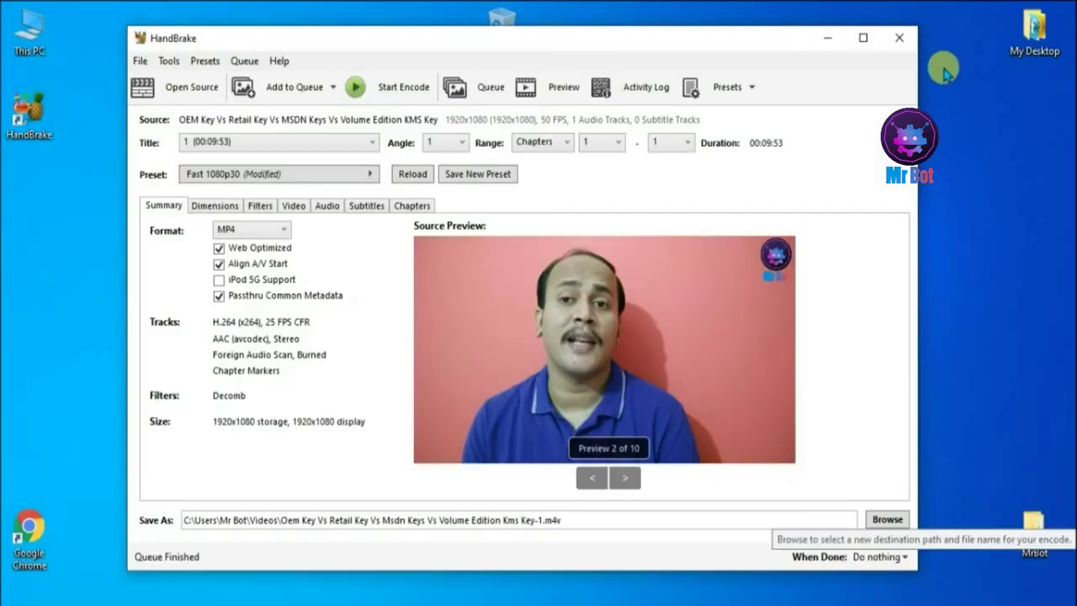
Open the original video from the Video Test folder inside the desktop's MrBot folder in VLC media player
left_click(1036, 543)
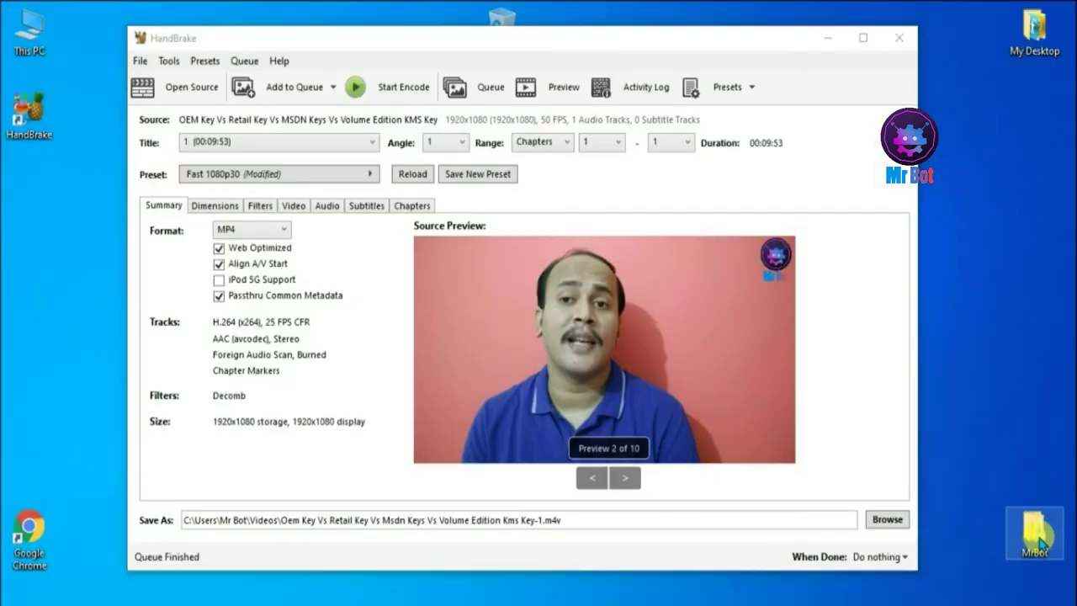
double_click(1037, 542)
double_click(252, 127)
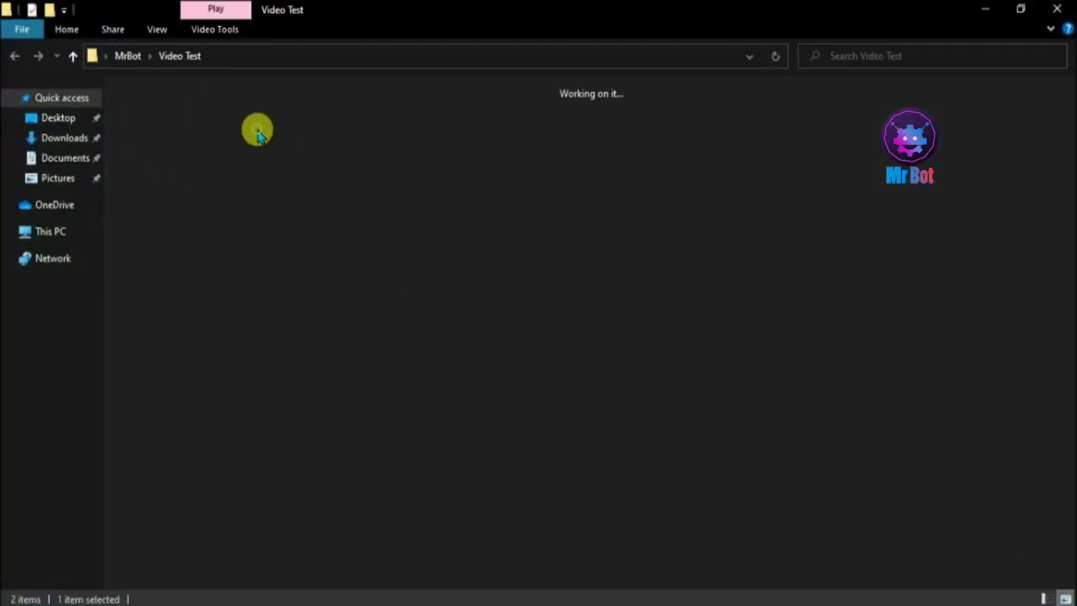
left_click(167, 152)
double_click(164, 149)
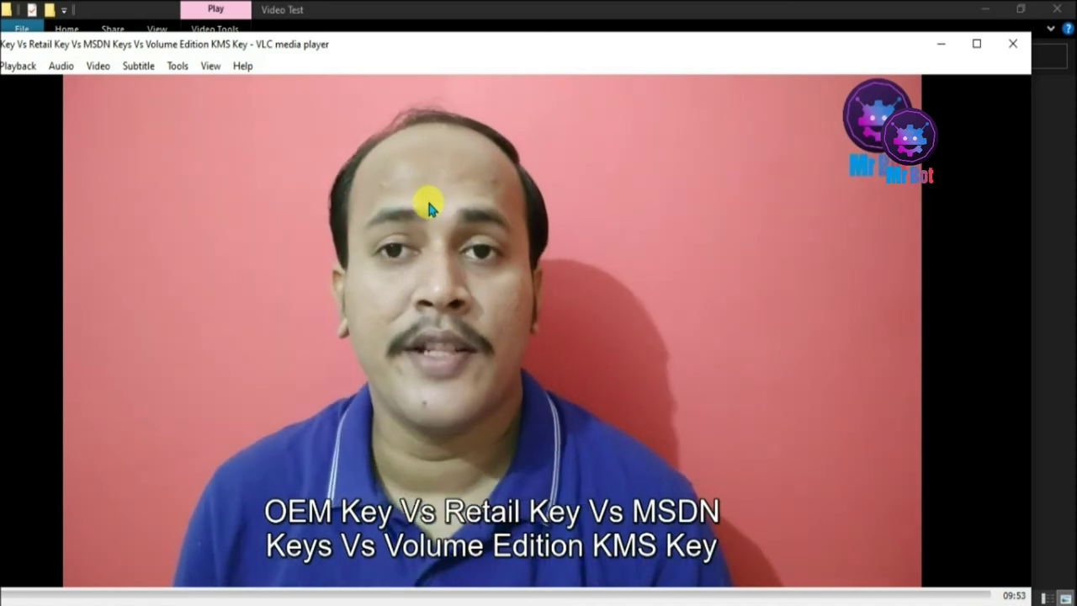
View the original video in full screen to compare its quality, and close the player and HandBrake
double_click(671, 182)
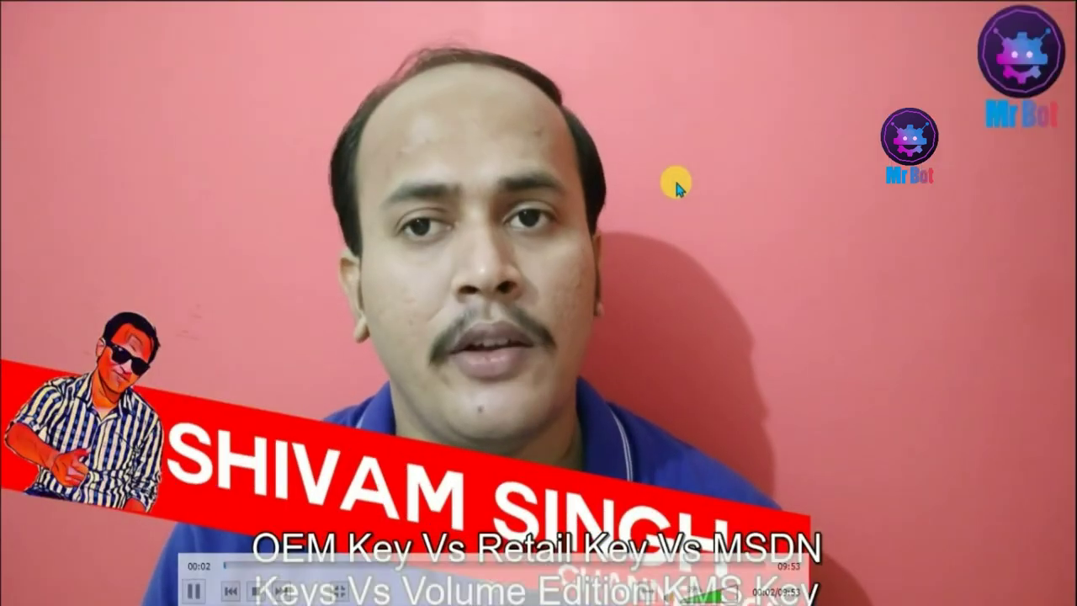
double_click(675, 185)
left_click(1013, 43)
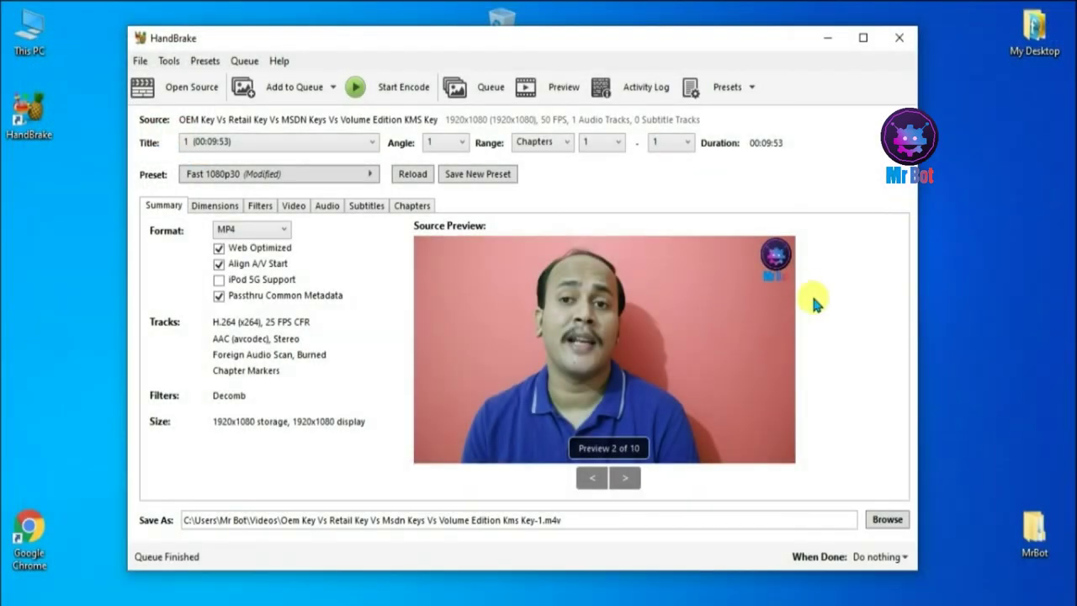
left_click(904, 42)
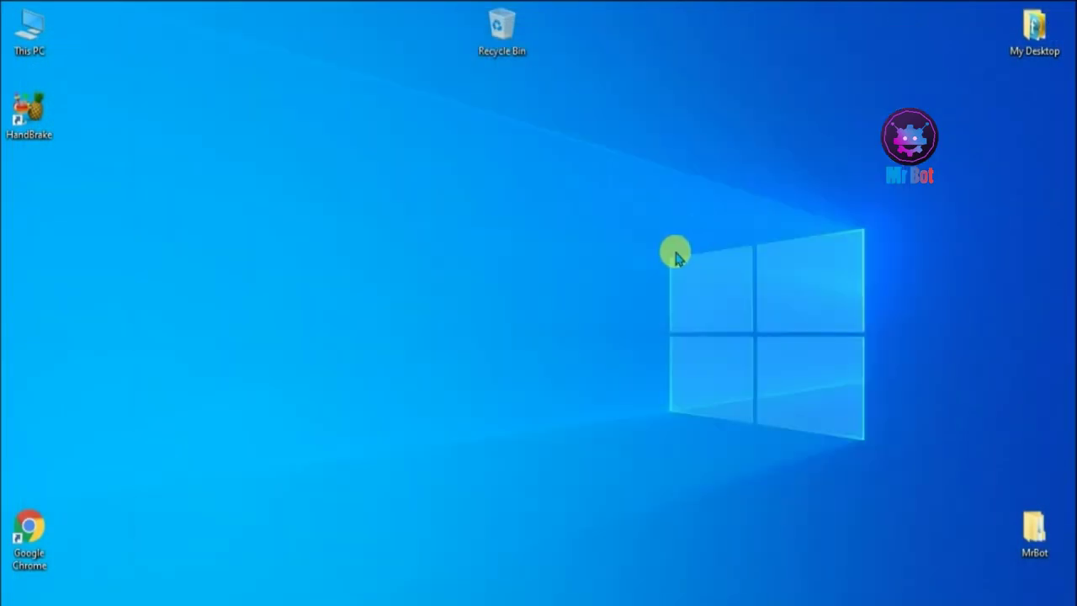